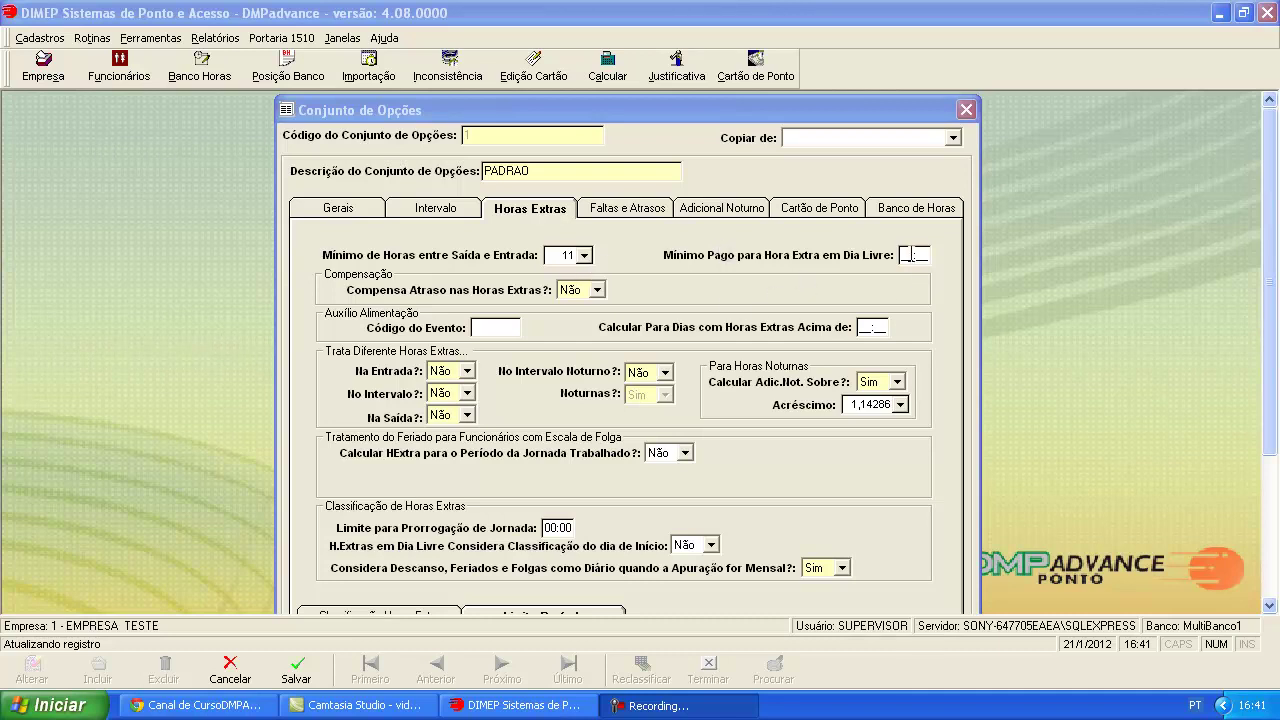
- Set Mínimo Pago para Hora Extra em Dia Livre to 00:00
{"action": "left_click", "coordinate": [910, 255]}
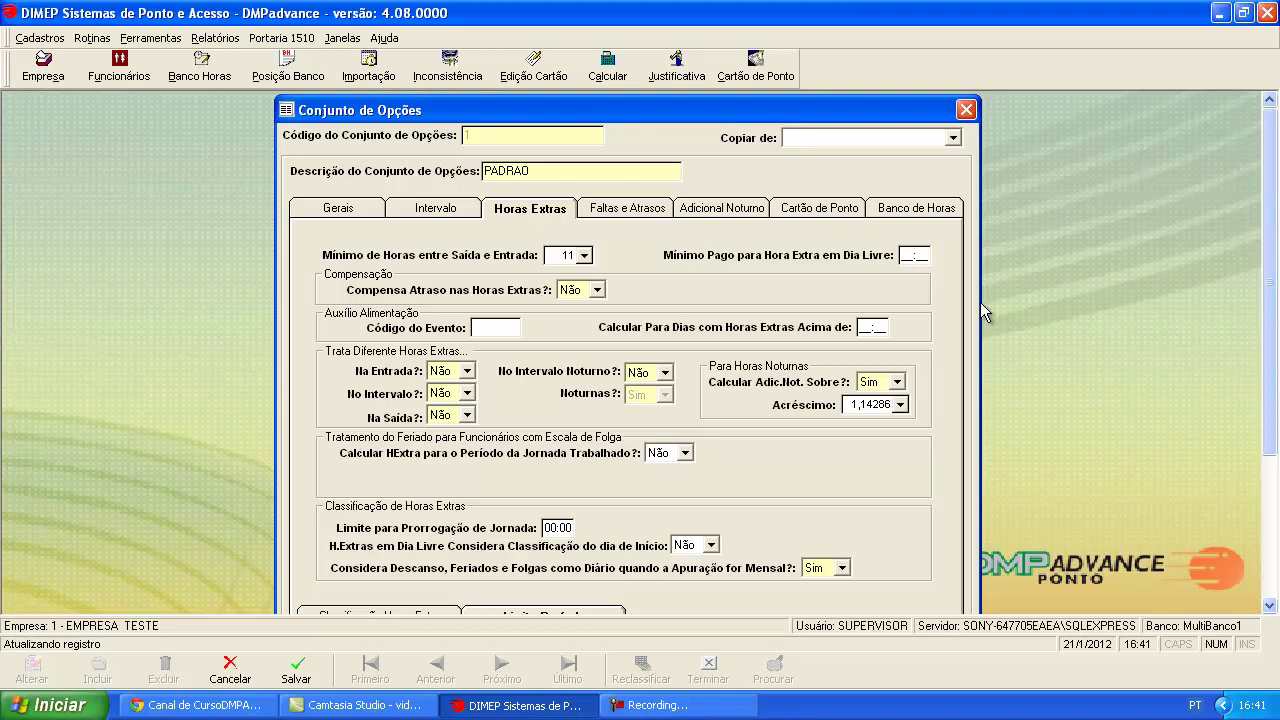
{"action": "type", "text": "03:"}
{"action": "type", "text": "0"}
{"action": "key", "text": "Home"}
{"action": "type", "text": "0000"}
- Under Auxílio Alimentação, enter event code 1 and set the calculation for days with overtime above 05:00
{"action": "left_click", "coordinate": [495, 330]}
{"action": "left_click", "coordinate": [862, 327]}
{"action": "type", "text": "05:00"}
- Set Na Entrada and No Intervalo to Sim under Trata Diferente Horas Extras
{"action": "scroll", "coordinate": [1273, 316], "scroll_direction": "down", "scroll_amount": 1}
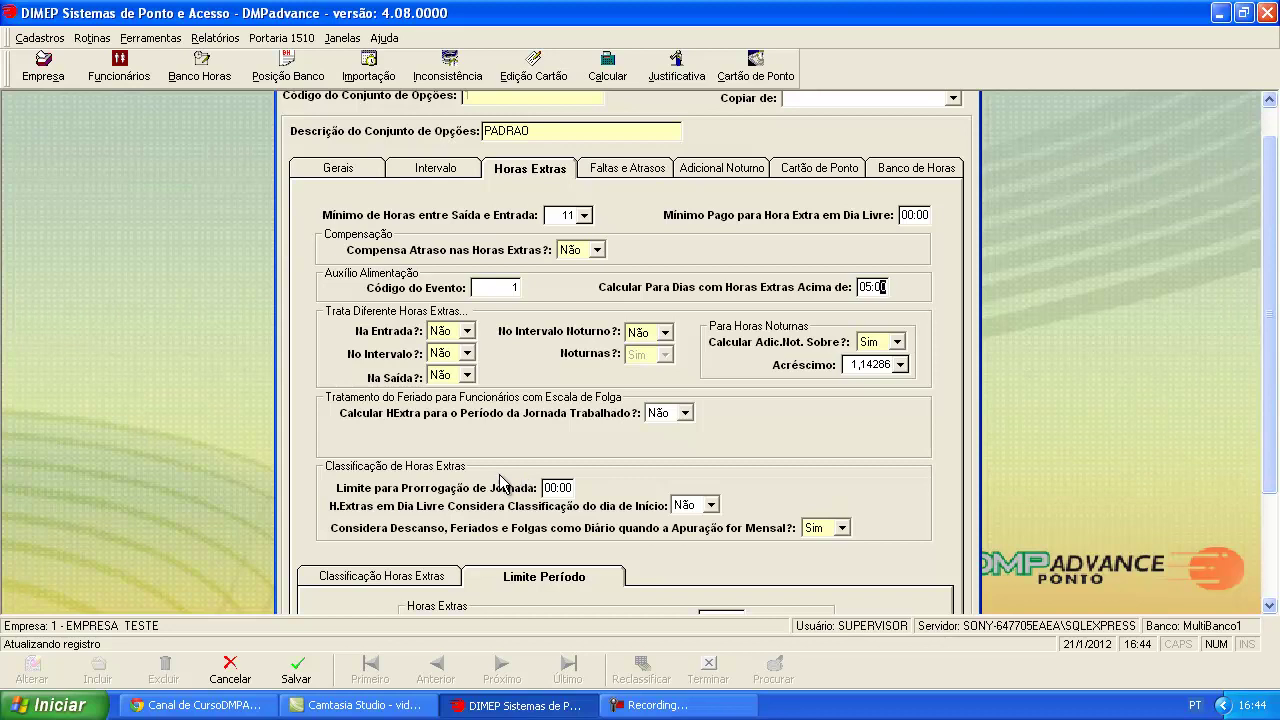
{"action": "left_click", "coordinate": [468, 358]}
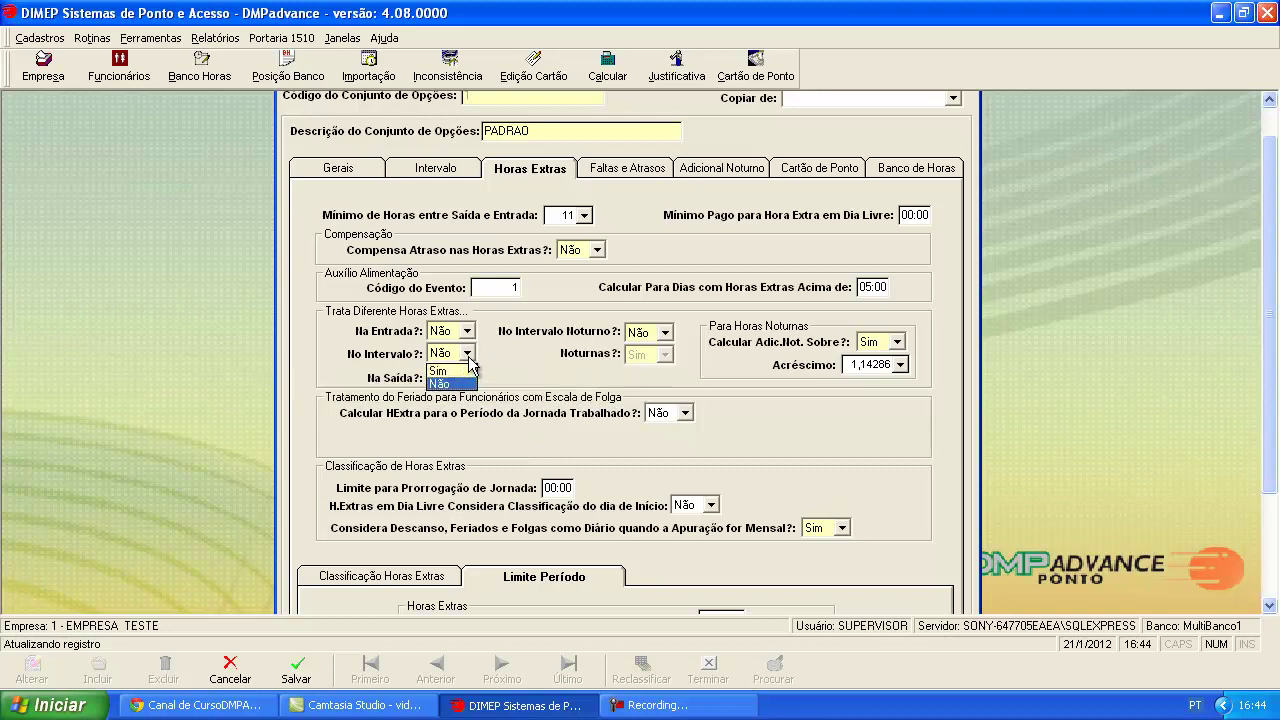
{"action": "left_click", "coordinate": [508, 354]}
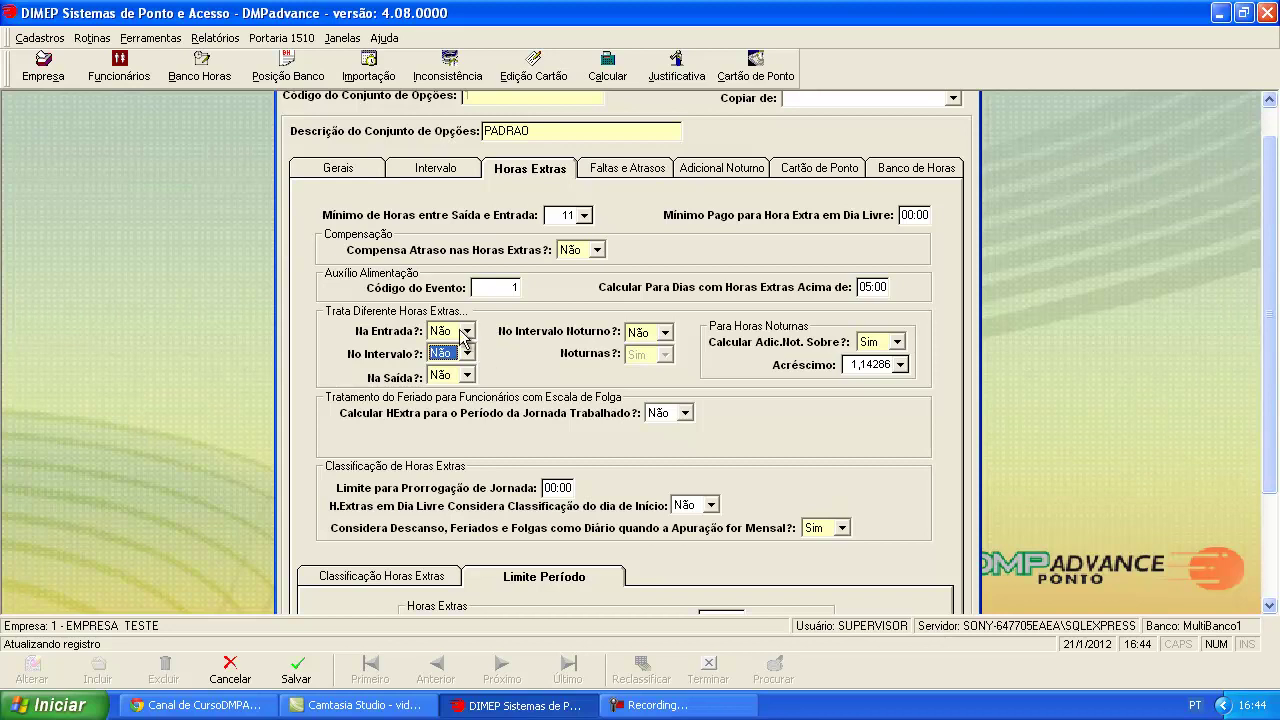
{"action": "left_click", "coordinate": [466, 352]}
{"action": "left_click", "coordinate": [462, 349]}
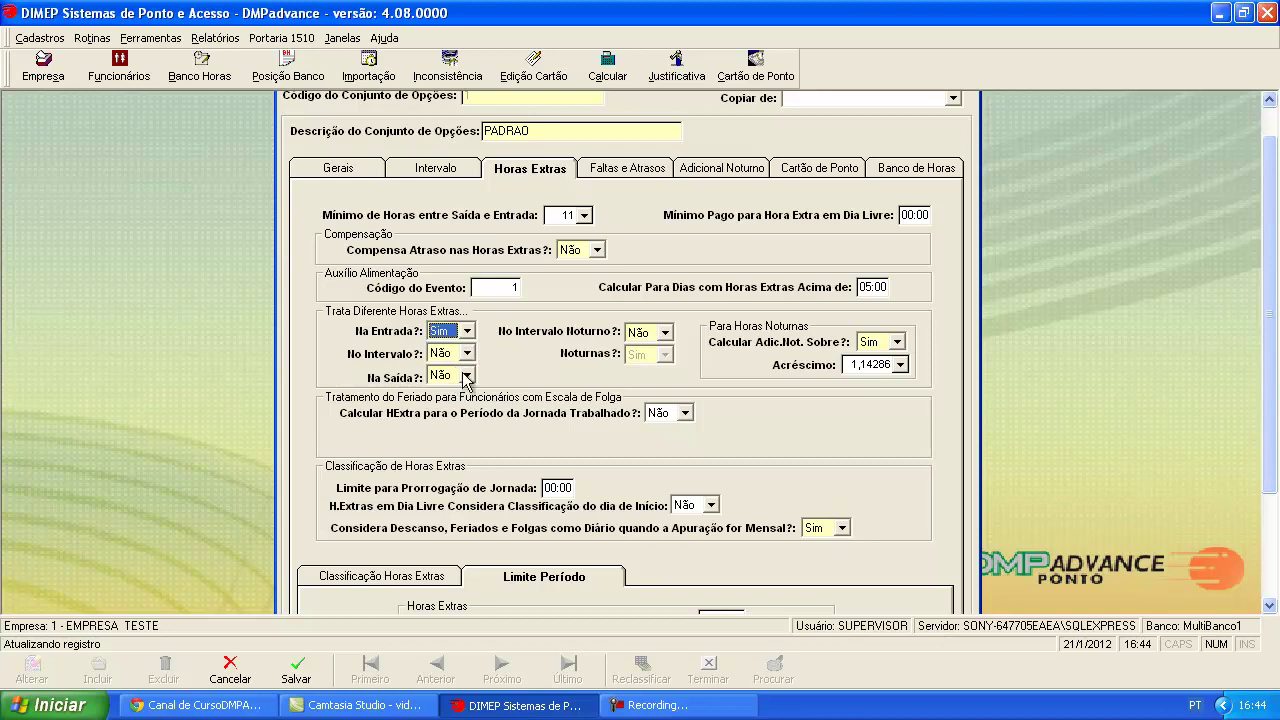
{"action": "left_click", "coordinate": [466, 353]}
{"action": "left_click", "coordinate": [469, 378]}
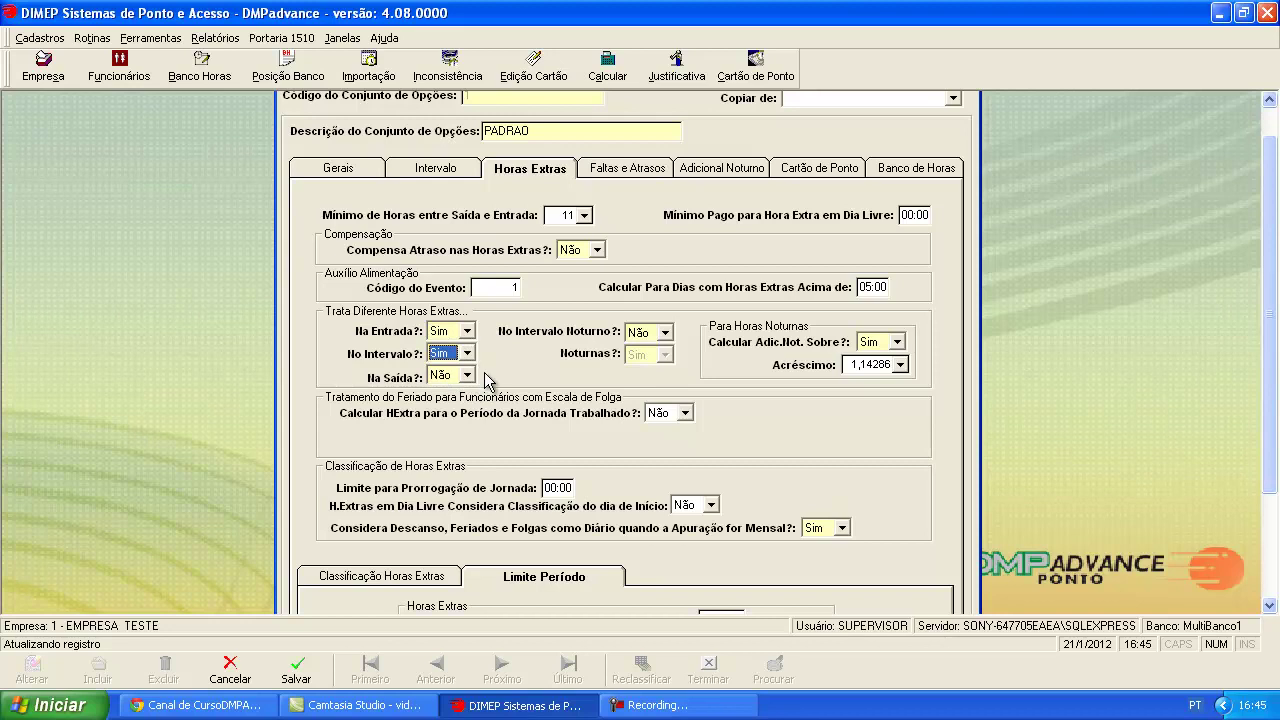
- Return No Intervalo and Na Entrada to Não under Trata Diferente Horas Extras
{"action": "left_click", "coordinate": [466, 353]}
{"action": "left_click", "coordinate": [458, 384]}
{"action": "left_click", "coordinate": [466, 330]}
{"action": "left_click", "coordinate": [445, 357]}
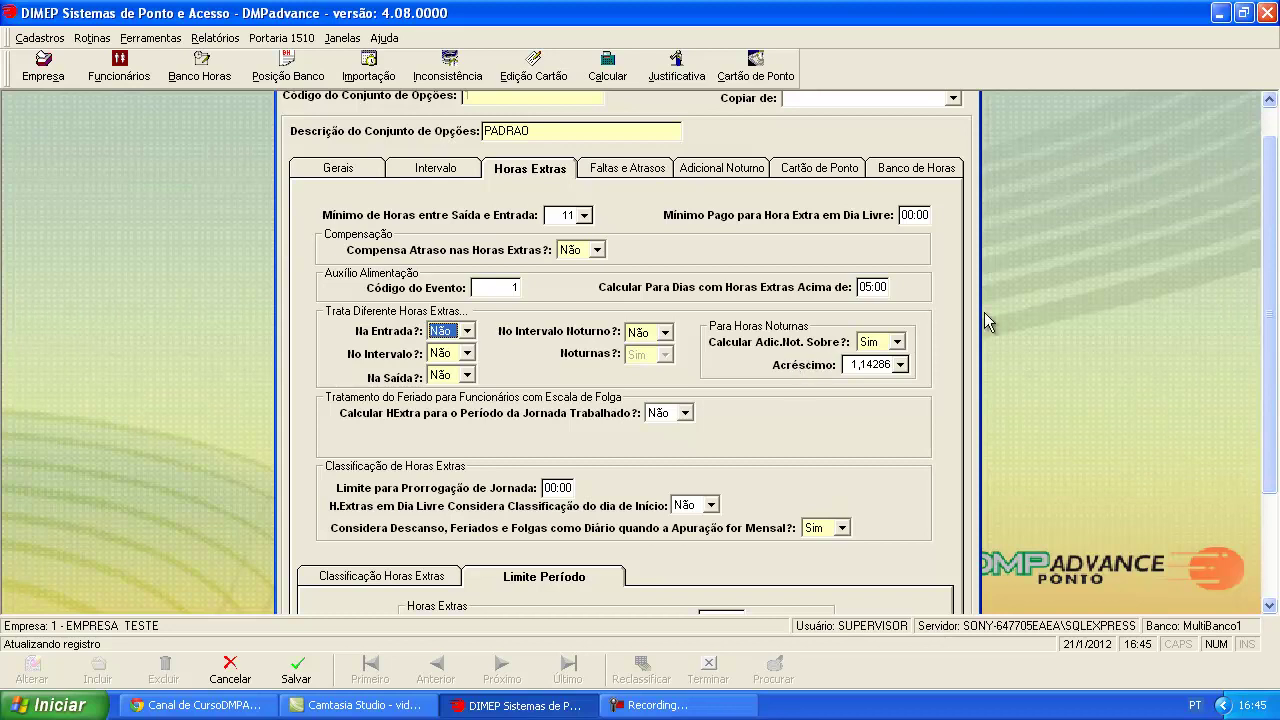
- Examine the Calcular Adic.Not. Sobre options and the Acréscimo factor under Para Horas Noturnas
{"action": "left_click", "coordinate": [897, 342]}
{"action": "left_click", "coordinate": [897, 344]}
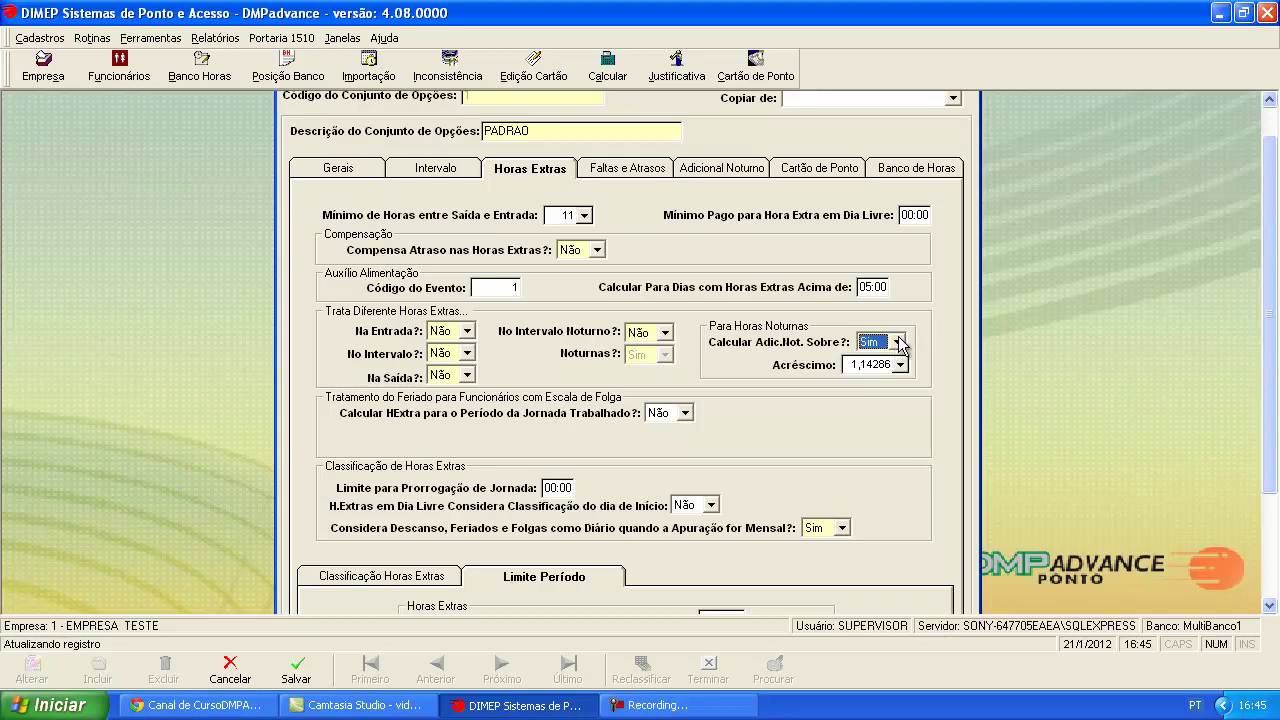
{"action": "left_click_drag", "start_coordinate": [849, 366], "coordinate": [914, 435]}
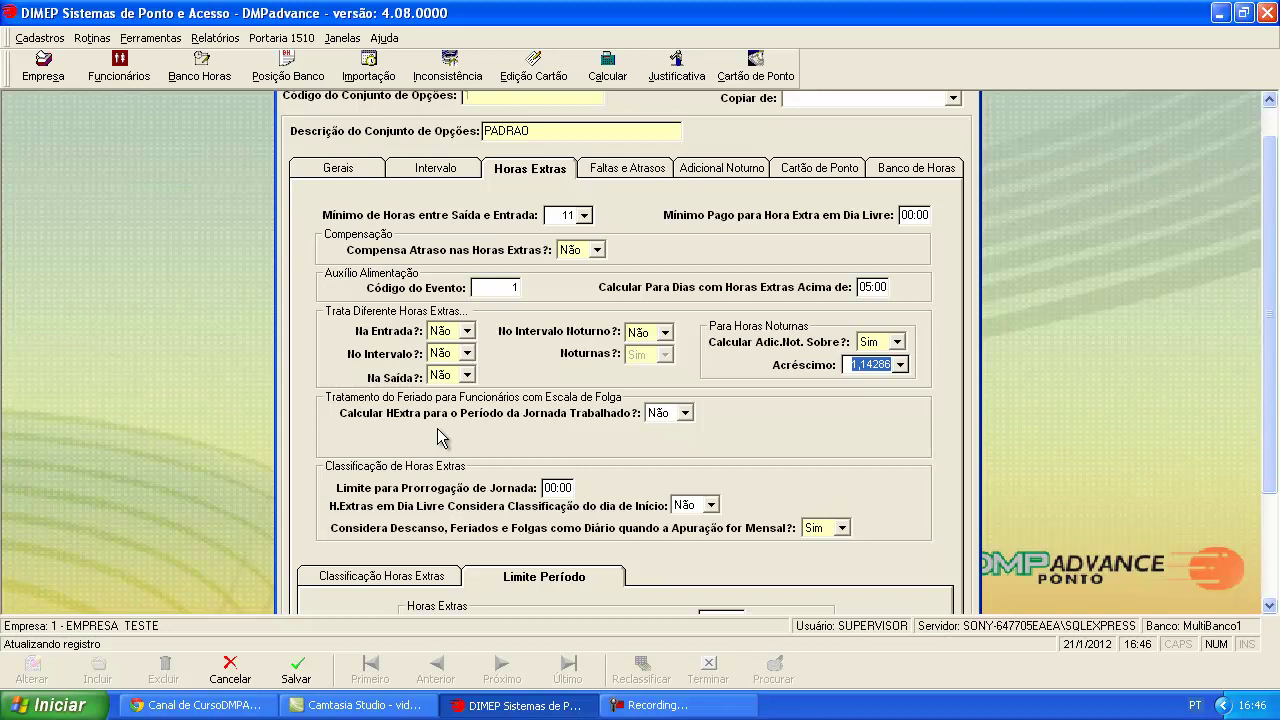
- Set Calcular HExtra para o Período da Jornada Trabalhado to Sim and Lançar em Banco Horas to Sim
{"action": "left_click", "coordinate": [686, 415]}
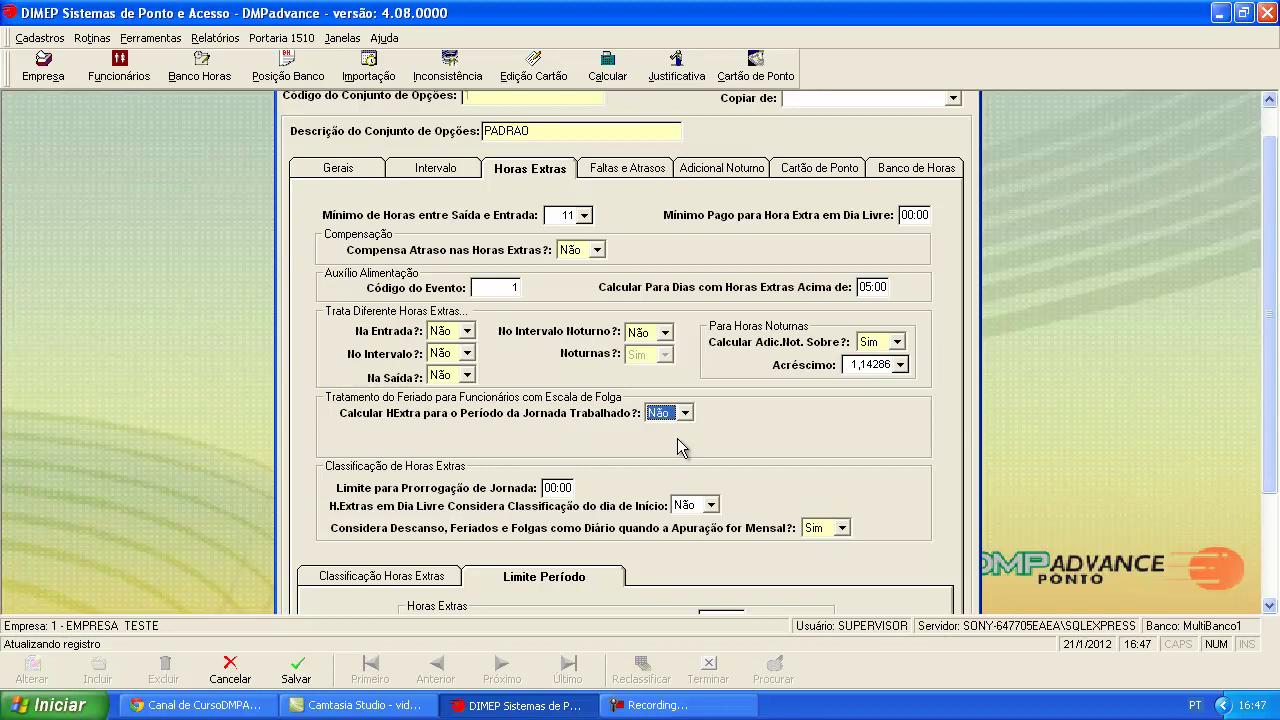
{"action": "left_click", "coordinate": [672, 414]}
{"action": "left_click", "coordinate": [667, 431]}
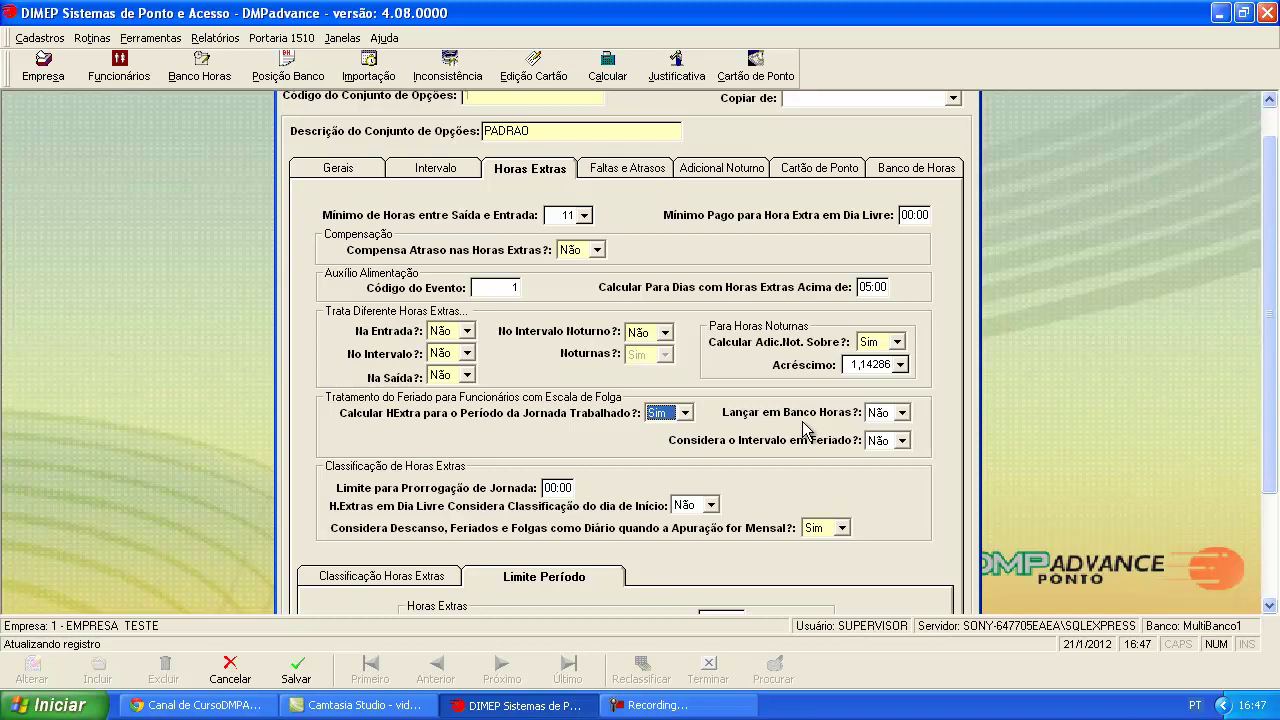
{"action": "left_click", "coordinate": [901, 412]}
{"action": "left_click", "coordinate": [888, 432]}
- Return Lançar em Banco Horas and Calcular HExtra para o Período da Jornada Trabalhado to Não, leaving Considera o Intervalo em Feriado at Não
{"action": "left_click", "coordinate": [902, 412]}
{"action": "left_click", "coordinate": [893, 450]}
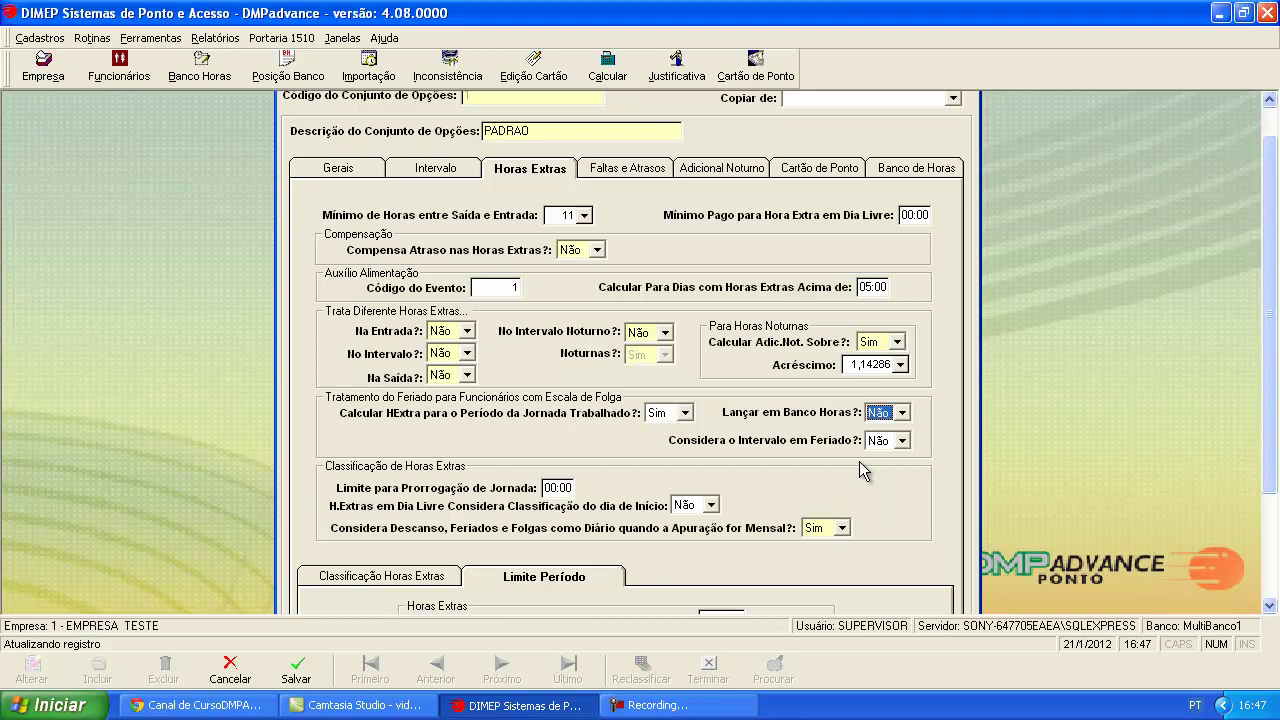
{"action": "left_click", "coordinate": [884, 443]}
{"action": "left_click", "coordinate": [878, 467]}
{"action": "left_click", "coordinate": [683, 413]}
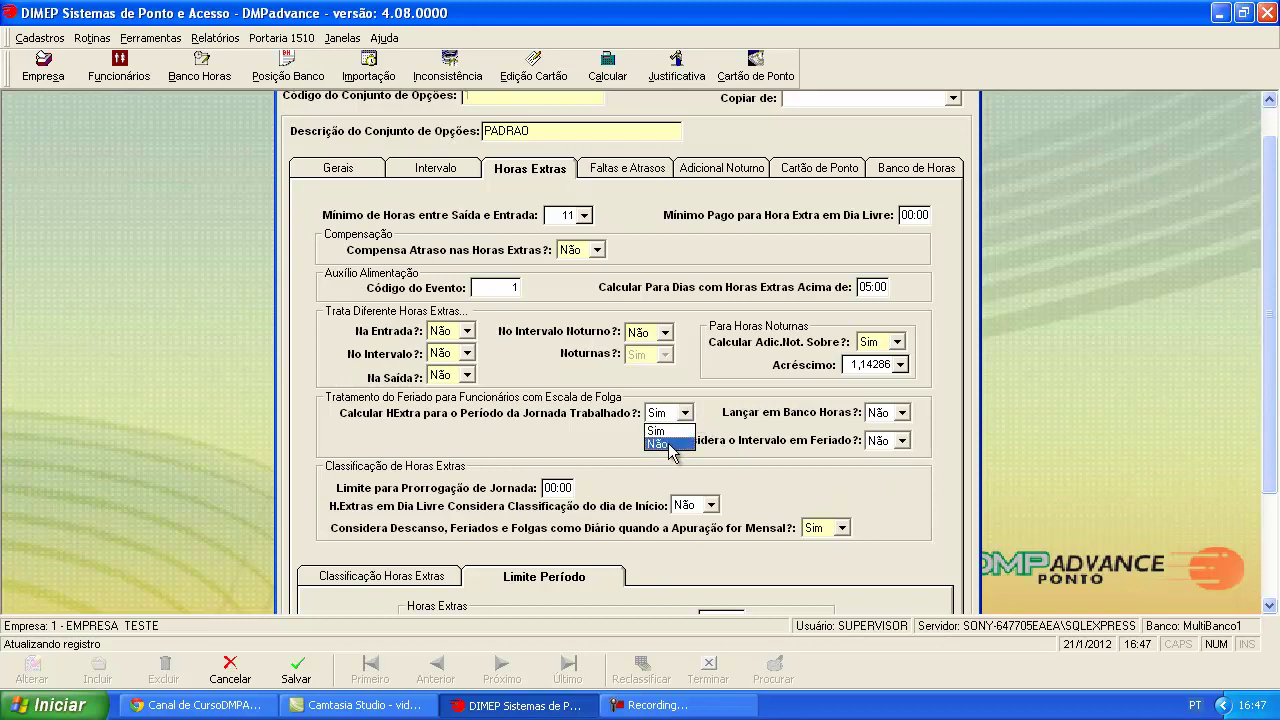
{"action": "left_click", "coordinate": [655, 443]}
- Clear Limite para Prorrogação de Jornada and re-enter it as 00:00
{"action": "left_click_drag", "start_coordinate": [1270, 320], "coordinate": [1268, 400]}
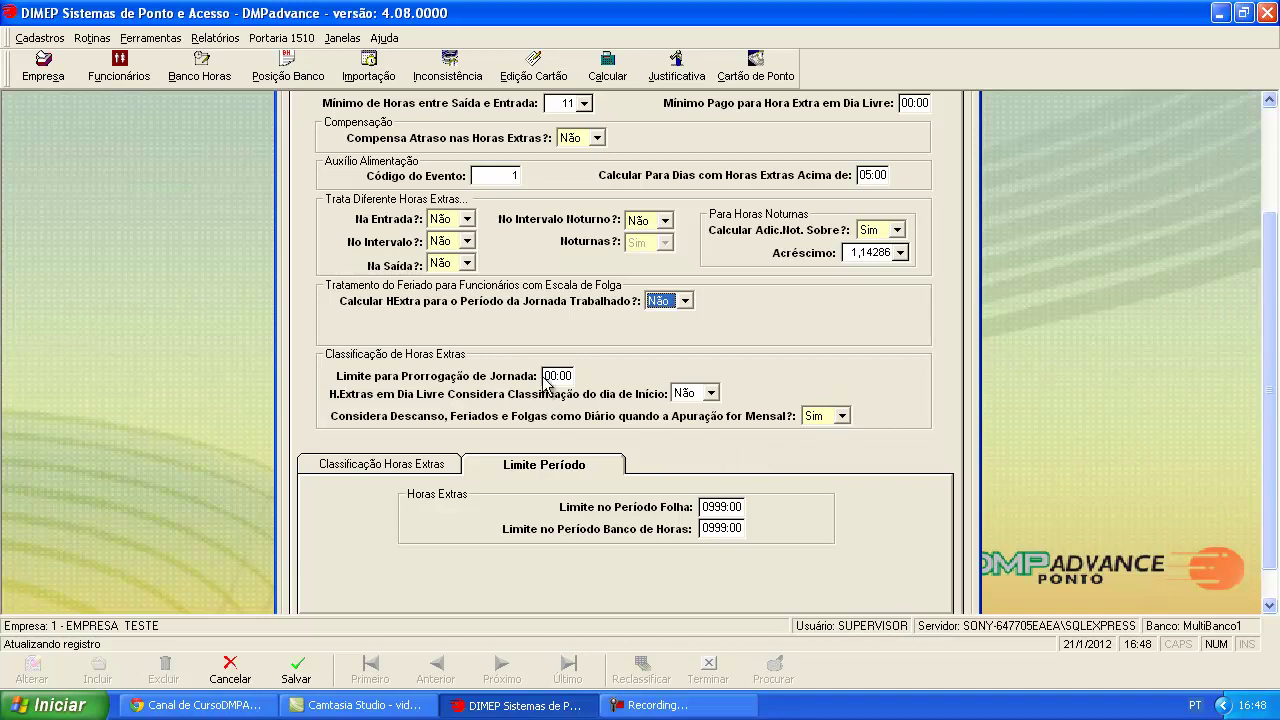
{"action": "left_click_drag", "start_coordinate": [544, 376], "coordinate": [578, 373]}
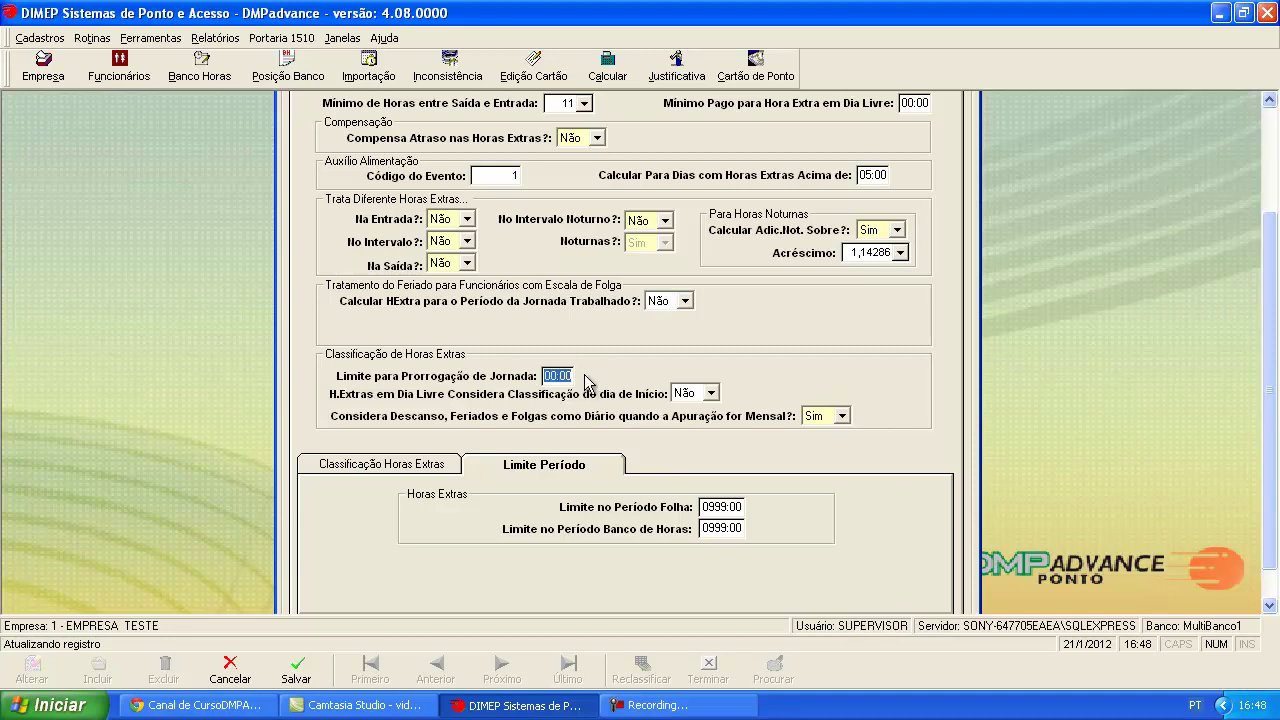
{"action": "left_click", "coordinate": [568, 375]}
{"action": "key", "text": "BackSpace"}
{"action": "key", "text": "BackSpace"}
{"action": "key", "text": "BackSpace"}
{"action": "key", "text": "BackSpace"}
{"action": "type", "text": "04:0"}
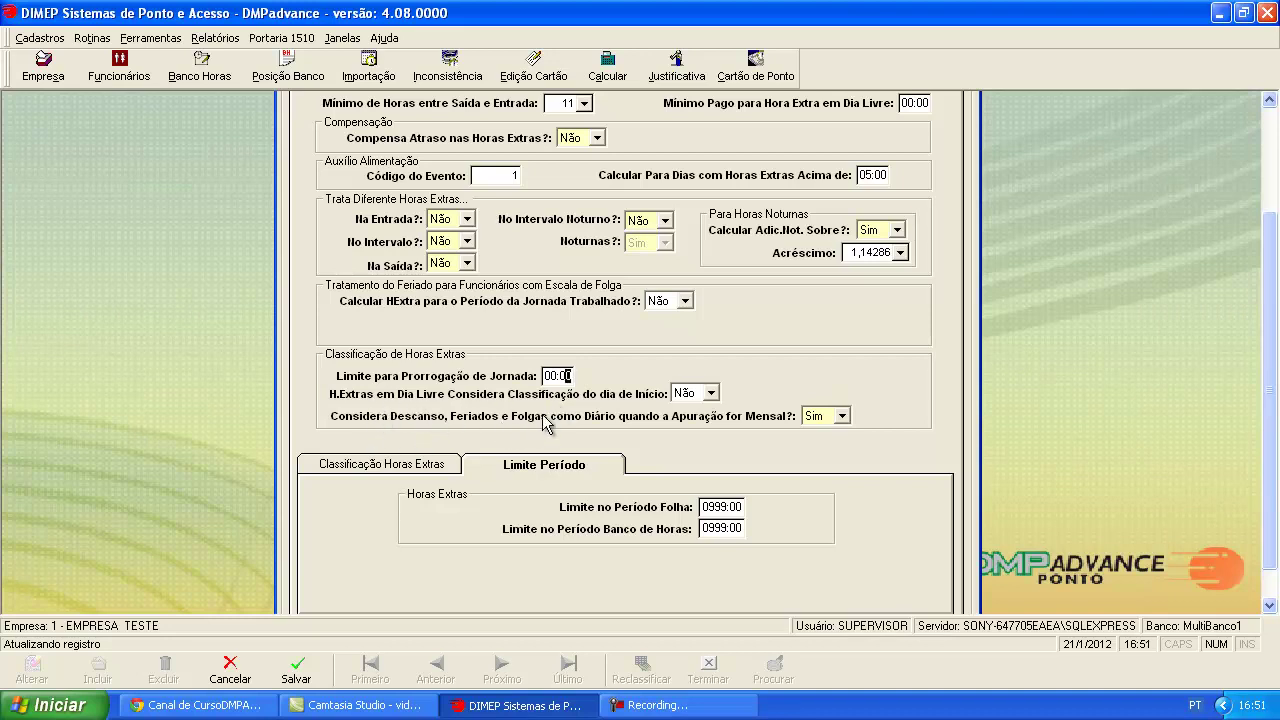
- Review the options of H.Extras em Dia Livre Considera Classificação do dia de Início and keep Não
{"action": "left_click", "coordinate": [712, 395]}
{"action": "left_click", "coordinate": [712, 395]}
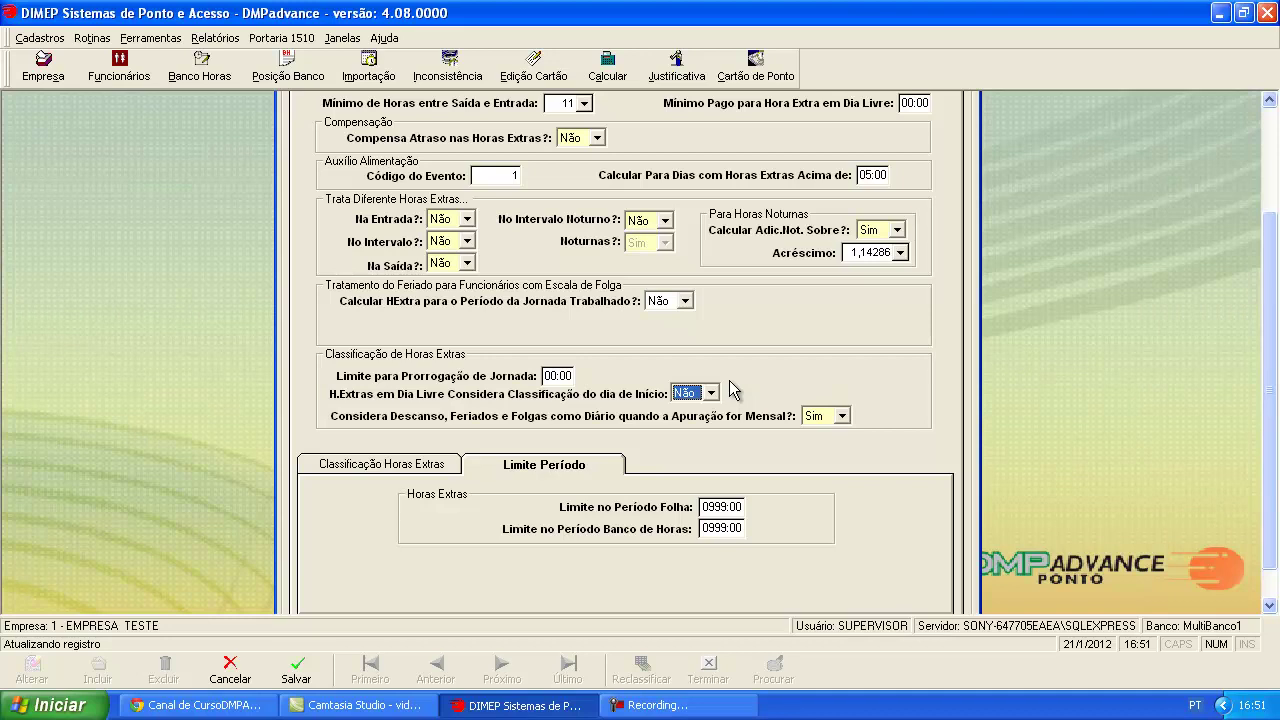
{"action": "left_click", "coordinate": [705, 393]}
{"action": "left_click", "coordinate": [701, 420]}
{"action": "left_click", "coordinate": [708, 393]}
{"action": "left_click", "coordinate": [707, 421]}
- Check the Gerais settings of the option set and return to the Horas Extras settings
{"action": "left_click_drag", "start_coordinate": [1273, 372], "coordinate": [1273, 319]}
{"action": "left_click", "coordinate": [337, 153]}
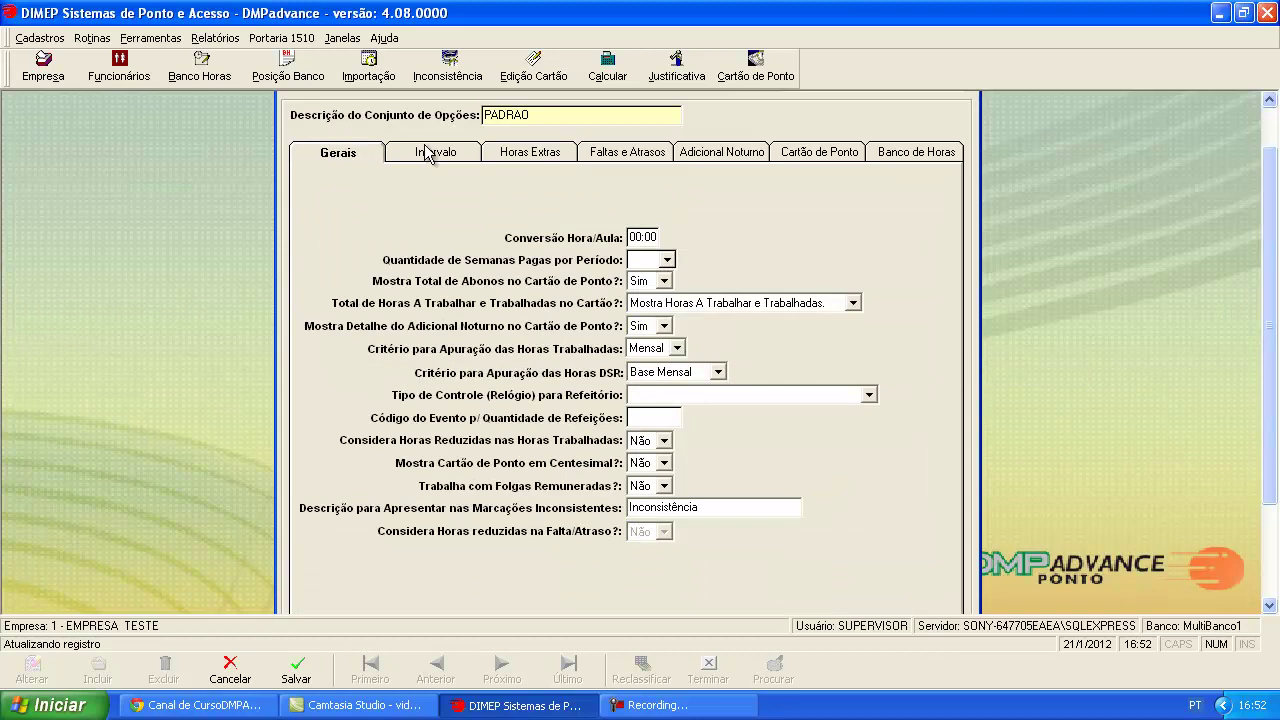
{"action": "left_click", "coordinate": [538, 153]}
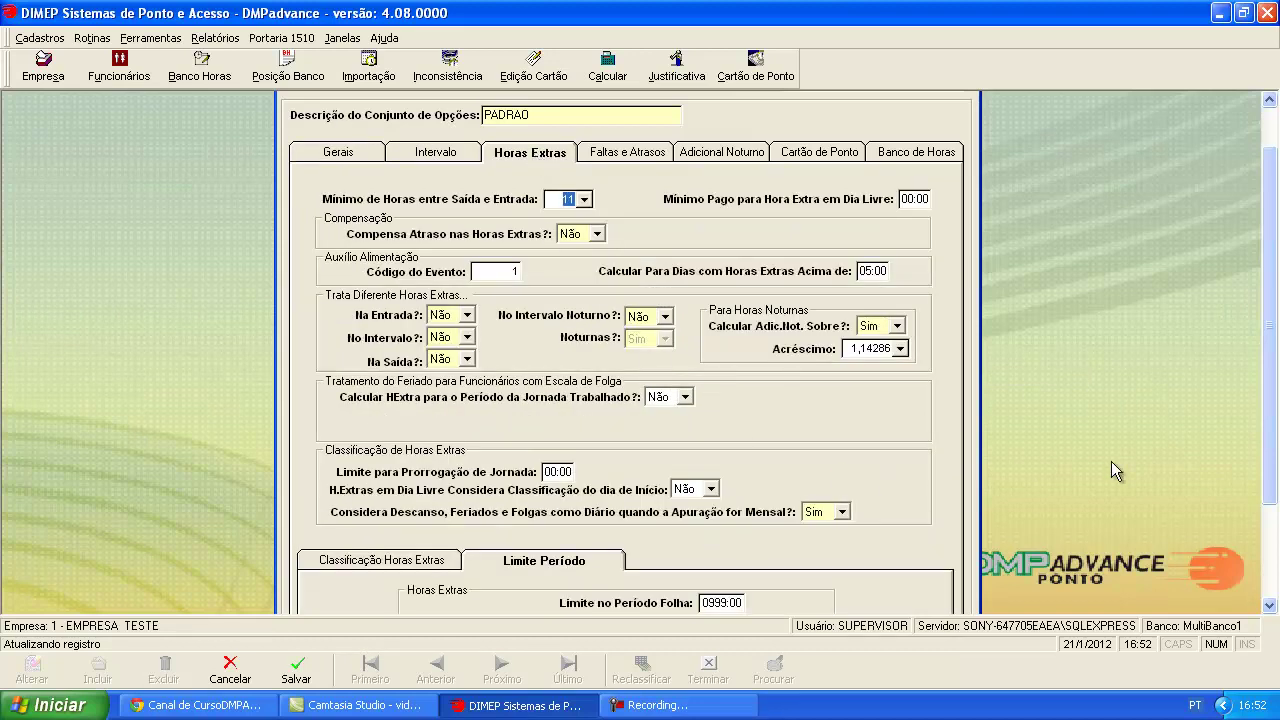
- Switch Considera Descanso, Feriados e Folgas como Diário quando a Apuração for Mensal to Não and back to Sim
{"action": "left_click_drag", "start_coordinate": [1270, 380], "coordinate": [1270, 412]}
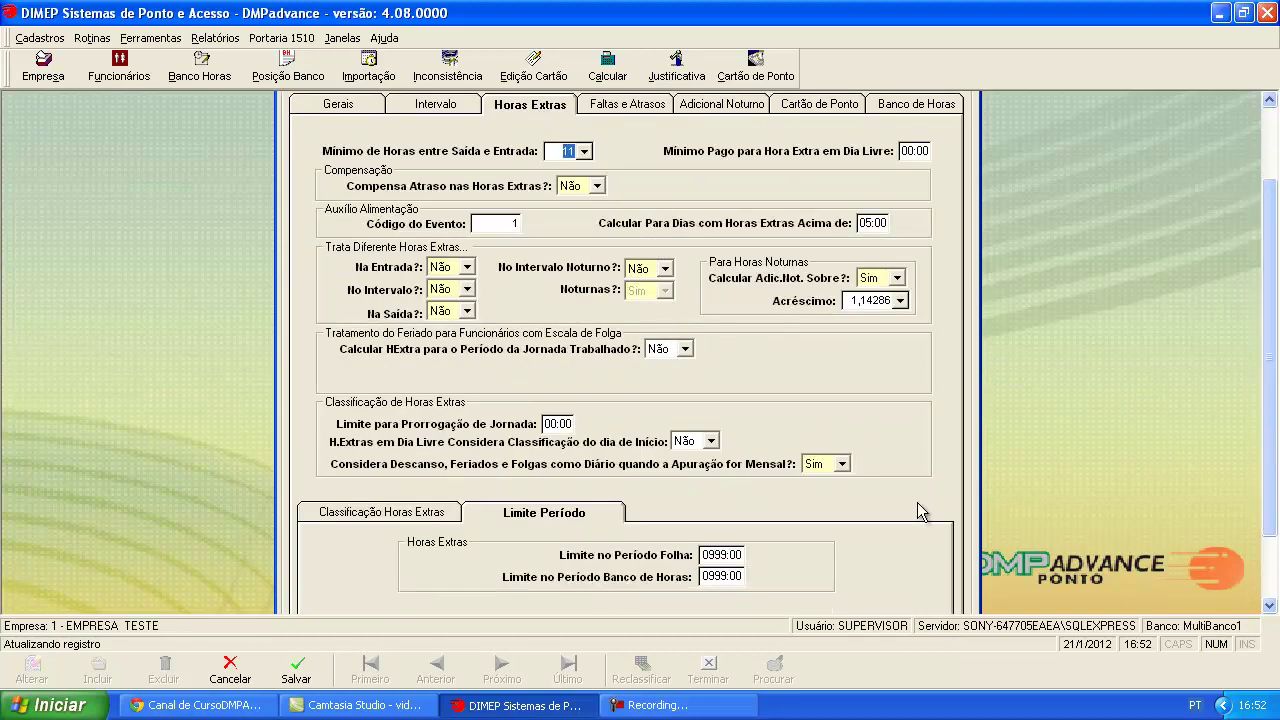
{"action": "left_click", "coordinate": [842, 464]}
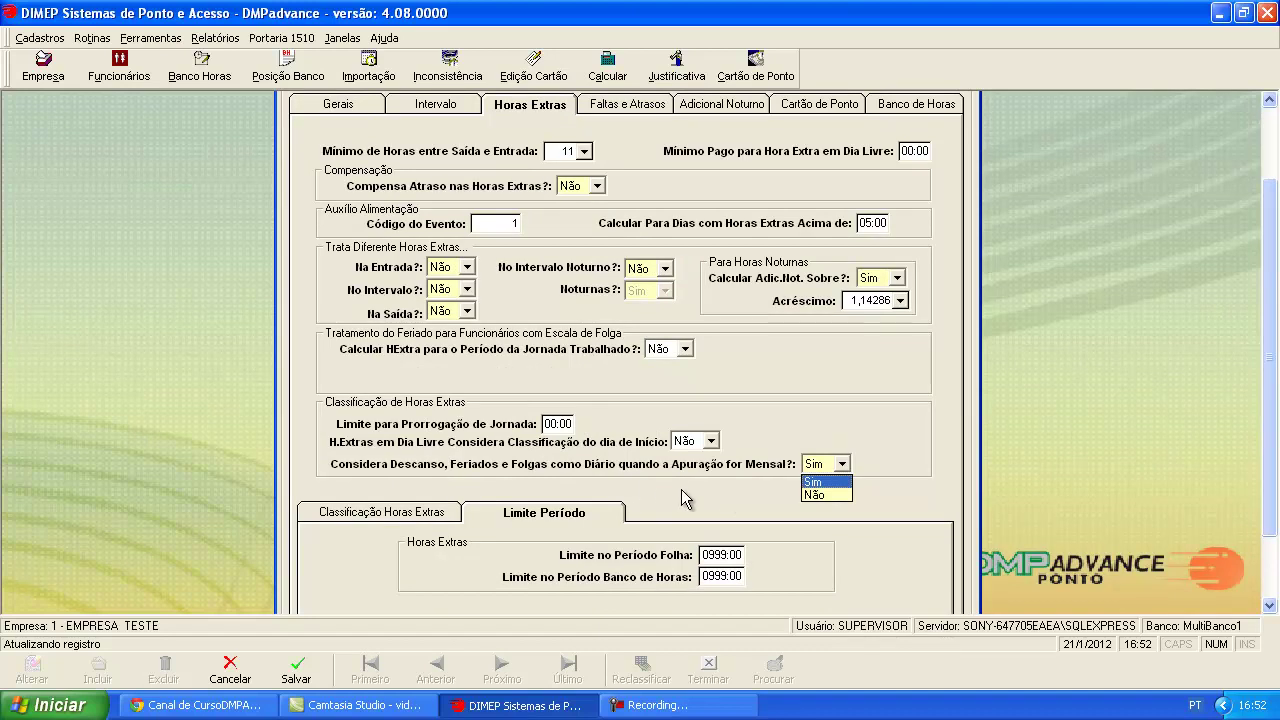
{"action": "left_click", "coordinate": [723, 489]}
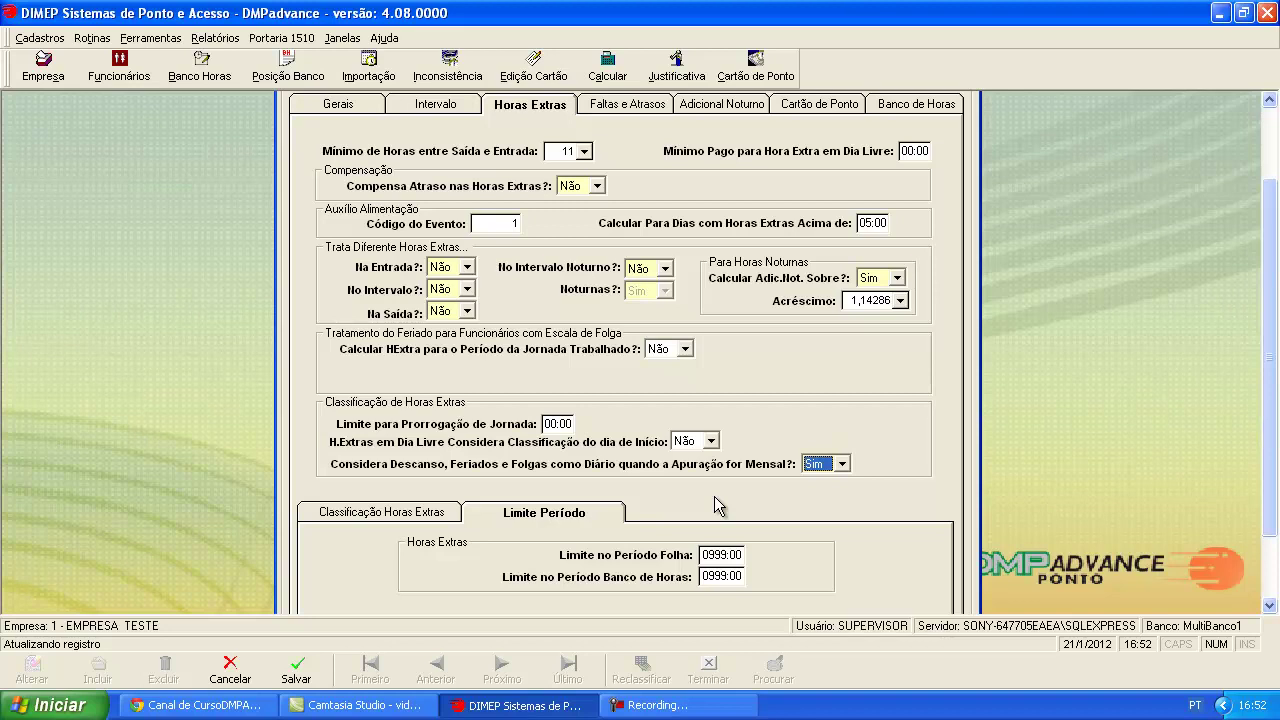
{"action": "left_click", "coordinate": [842, 464]}
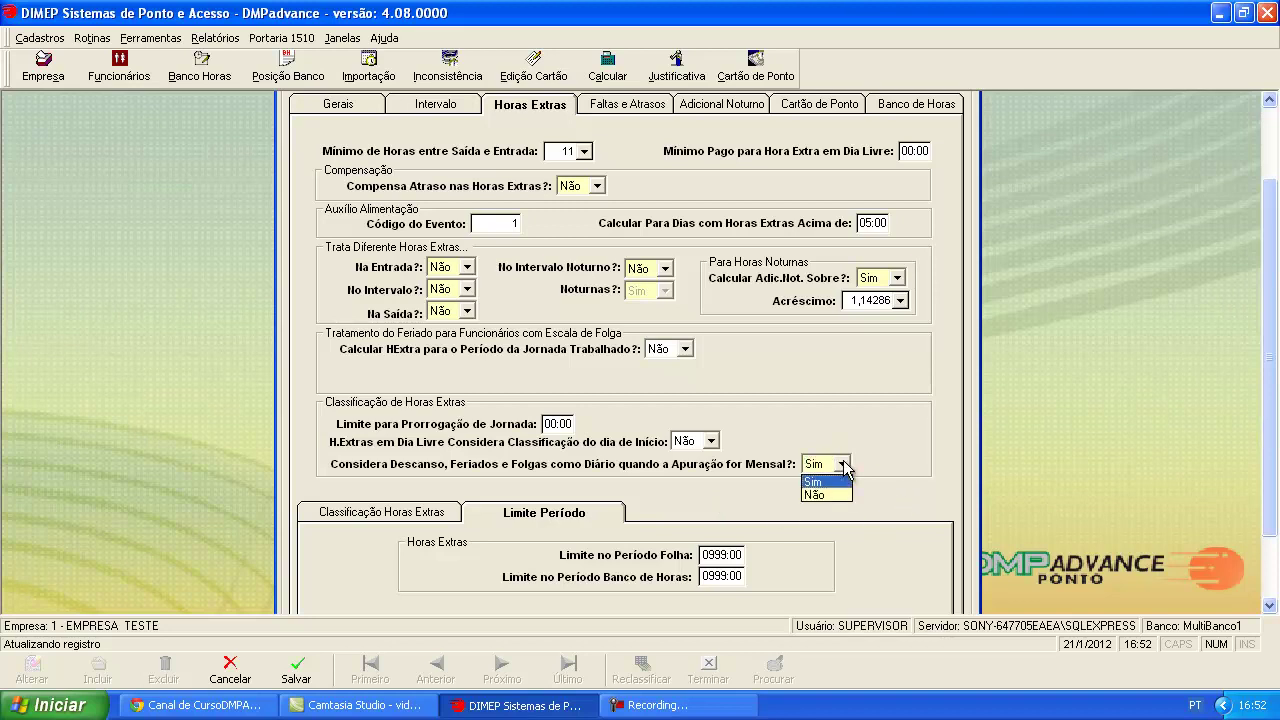
{"action": "left_click", "coordinate": [845, 495]}
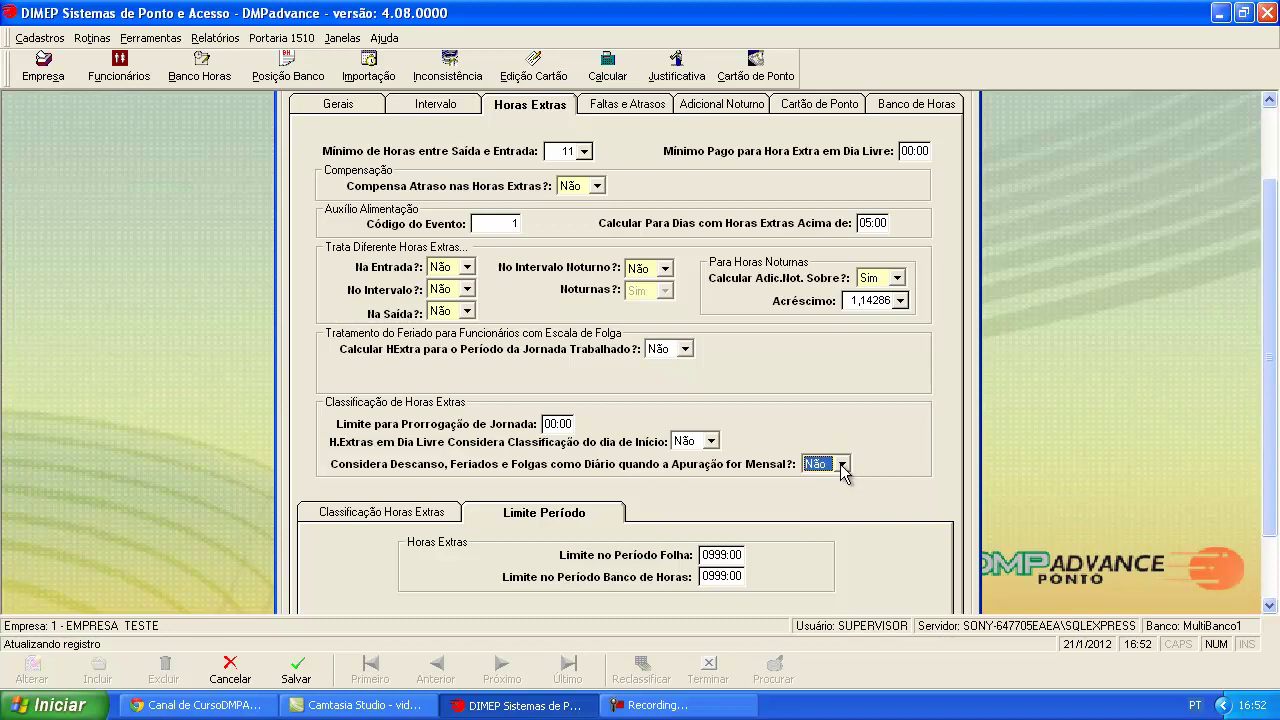
{"action": "left_click", "coordinate": [842, 466]}
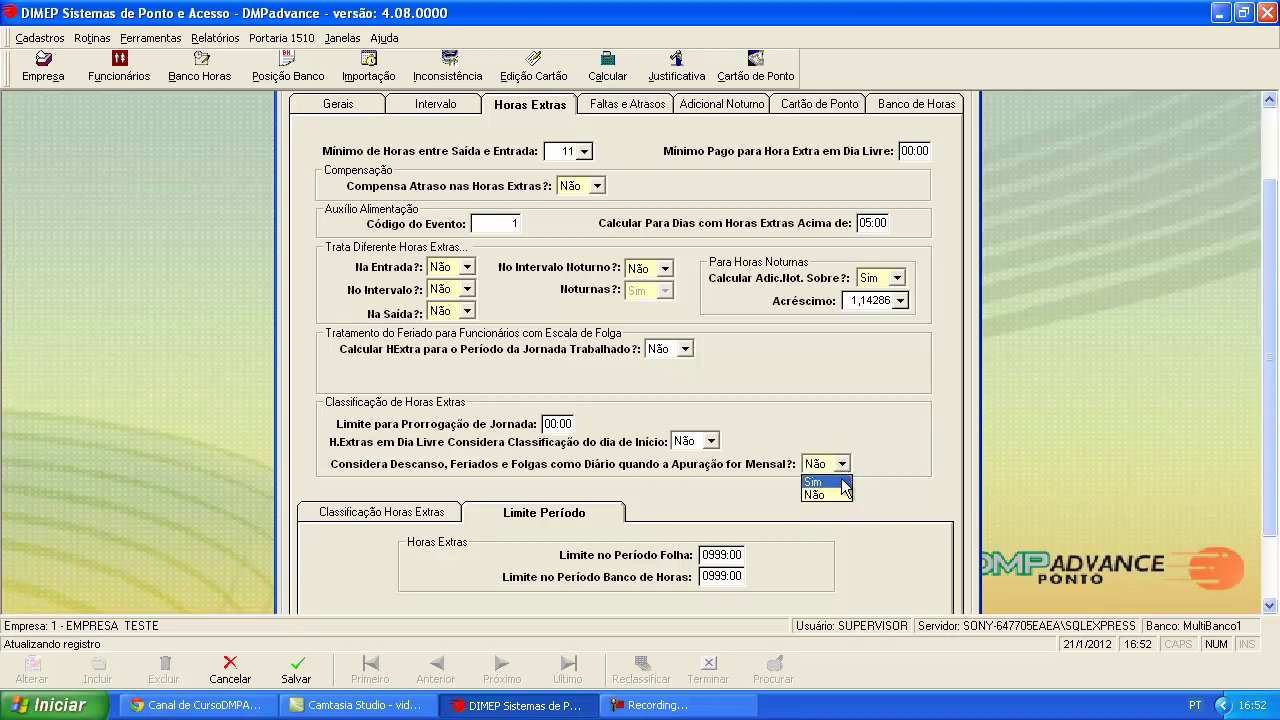
{"action": "left_click", "coordinate": [843, 481]}
{"action": "left_click", "coordinate": [843, 465]}
{"action": "left_click", "coordinate": [838, 493]}
{"action": "left_click", "coordinate": [841, 466]}
{"action": "left_click", "coordinate": [836, 482]}
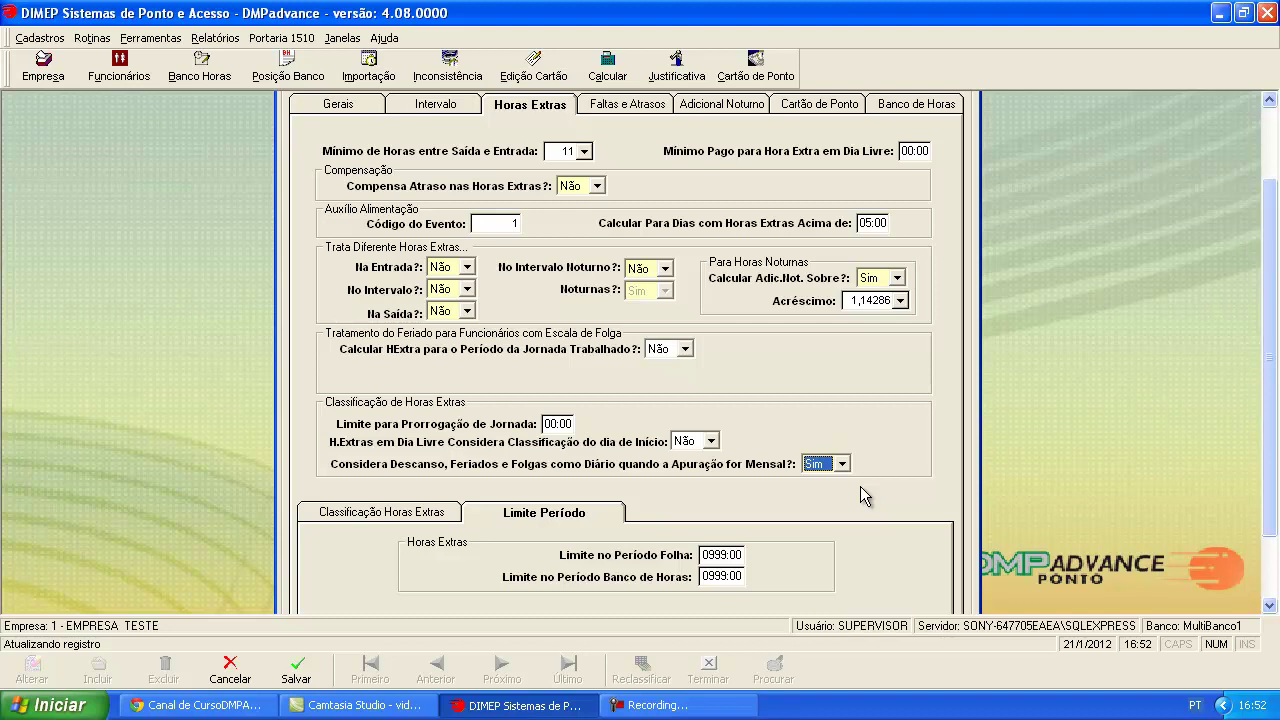
- Show the Classificação Horas Extras settings and set Máximo em Folha - Dia de Trabalho to 020:00
{"action": "left_click_drag", "start_coordinate": [1271, 265], "coordinate": [1271, 318]}
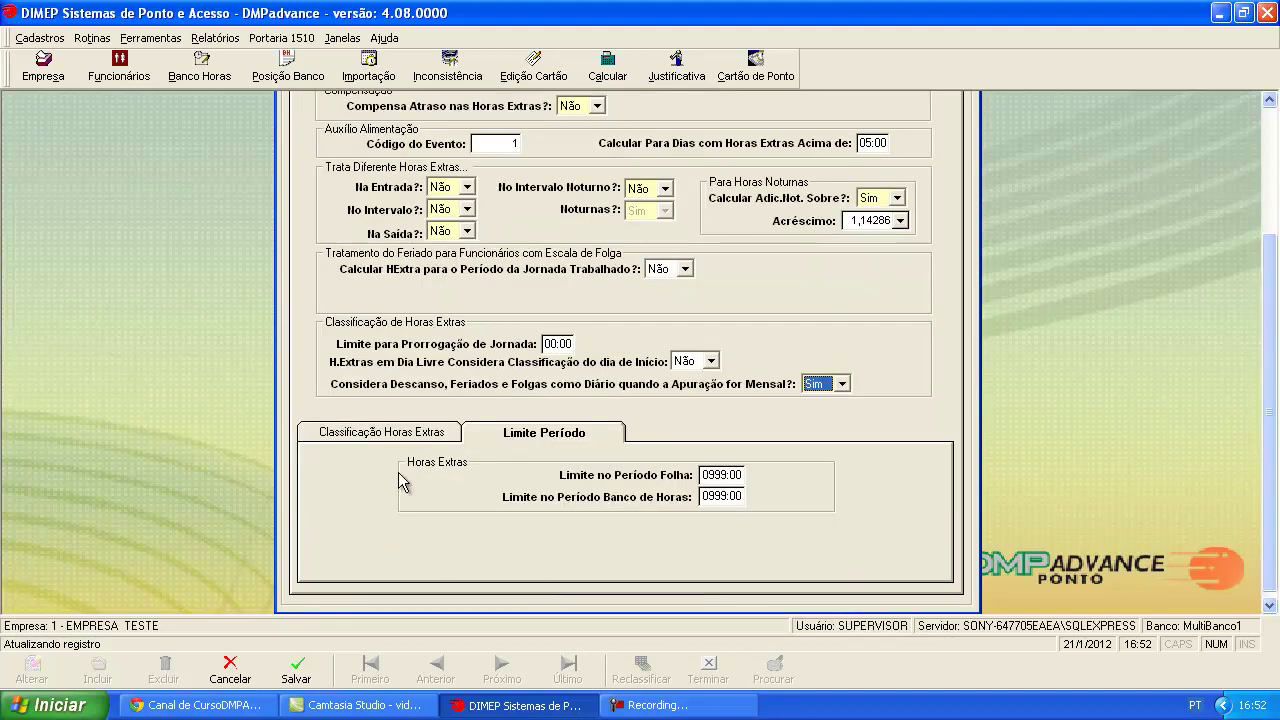
{"action": "left_click", "coordinate": [407, 433]}
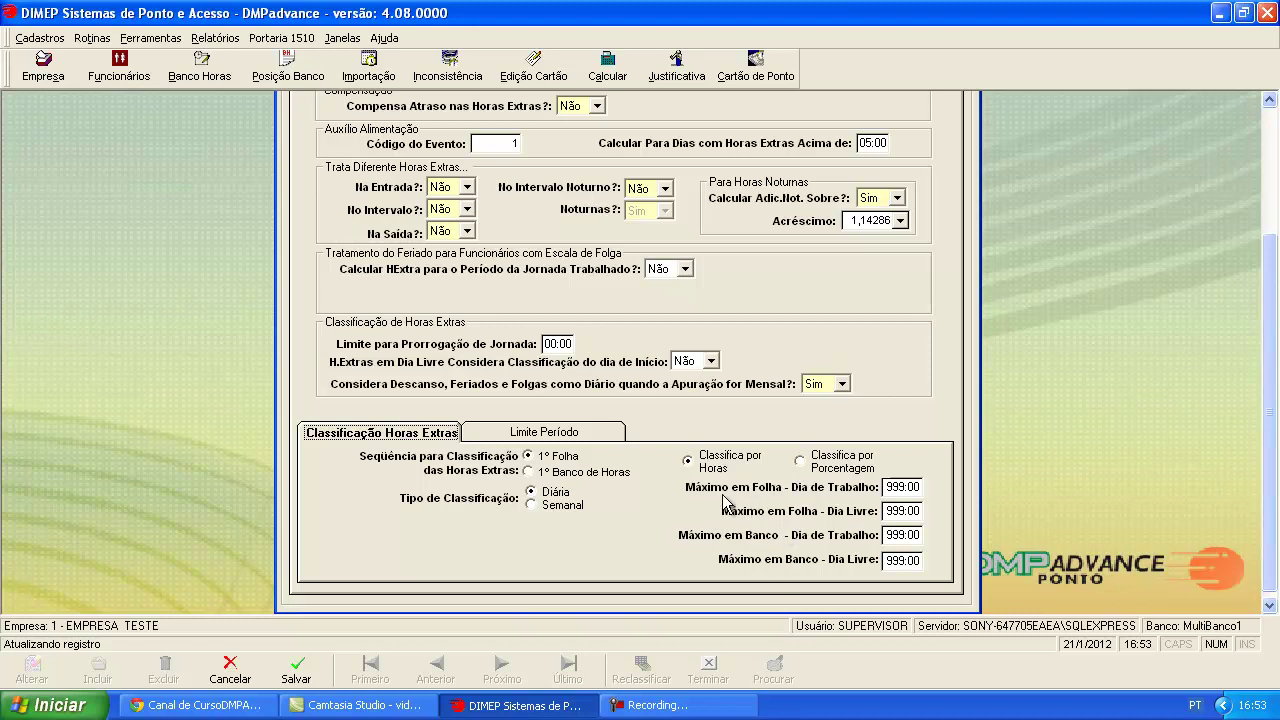
{"action": "left_click", "coordinate": [918, 487]}
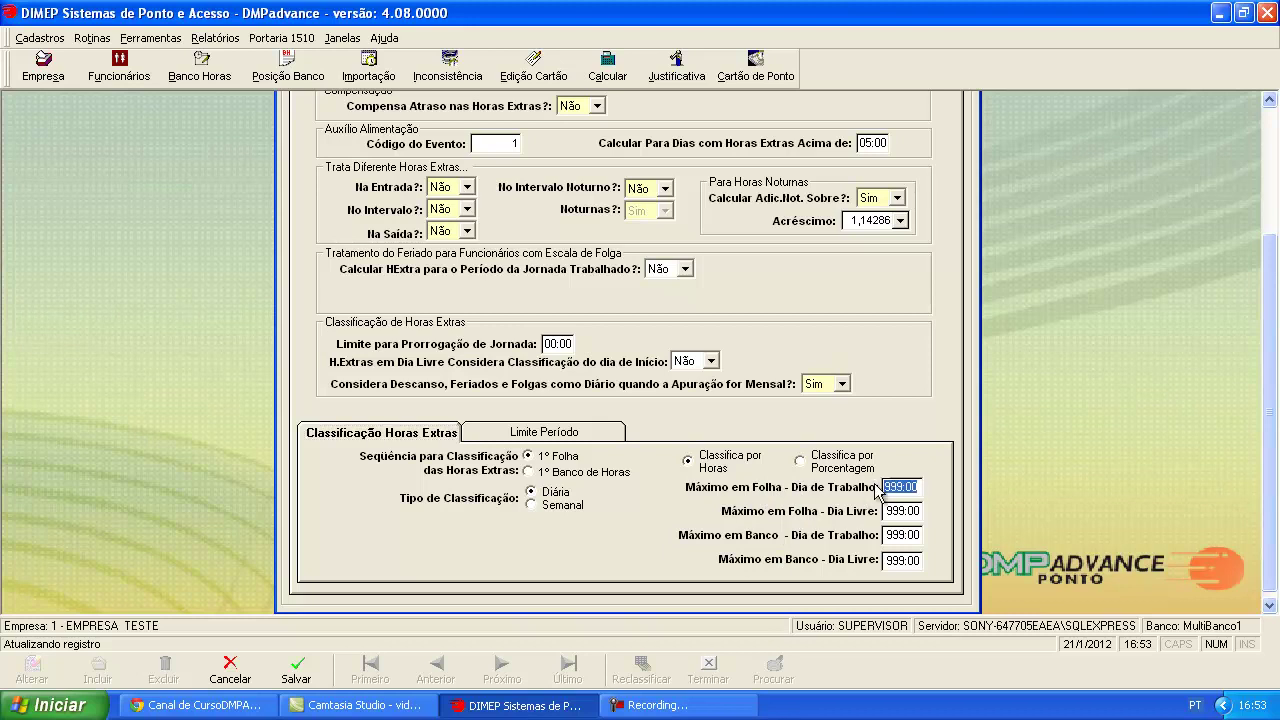
{"action": "type", "text": "2"}
{"action": "type", "text": "0200"}
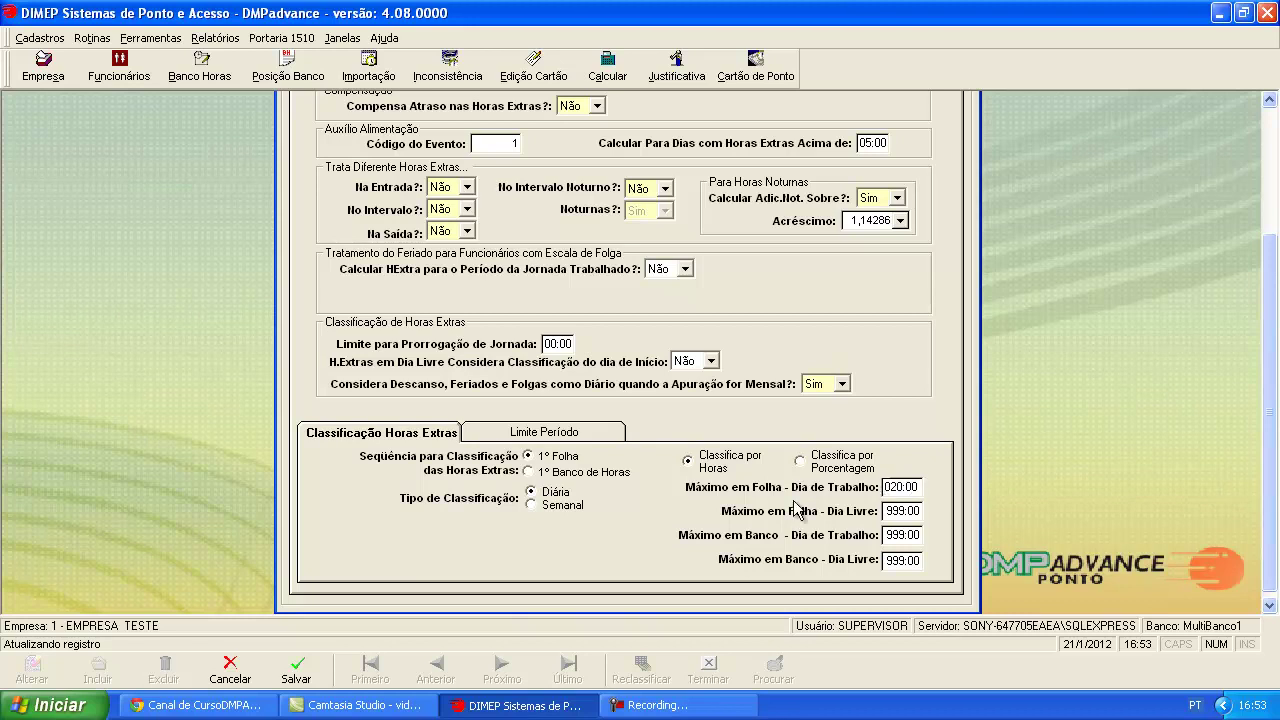
- Correct Máximo em Folha - Dia de Trabalho to 002:00
{"action": "left_click", "coordinate": [890, 487]}
{"action": "key", "text": "Delete"}
{"action": "type", "text": "2"}
{"action": "key", "text": "Right"}
{"action": "key", "text": "Right"}
{"action": "key", "text": "Right"}
{"action": "key", "text": "BackSpace"}
{"action": "key", "text": "BackSpace"}
{"action": "key", "text": "BackSpace"}
{"action": "key", "text": "BackSpace"}
{"action": "key", "text": "BackSpace"}
{"action": "type", "text": "002:0"}
- Set Máximo em Folha - Dia Livre to 002:00
{"action": "left_click_drag", "start_coordinate": [884, 535], "coordinate": [926, 538]}
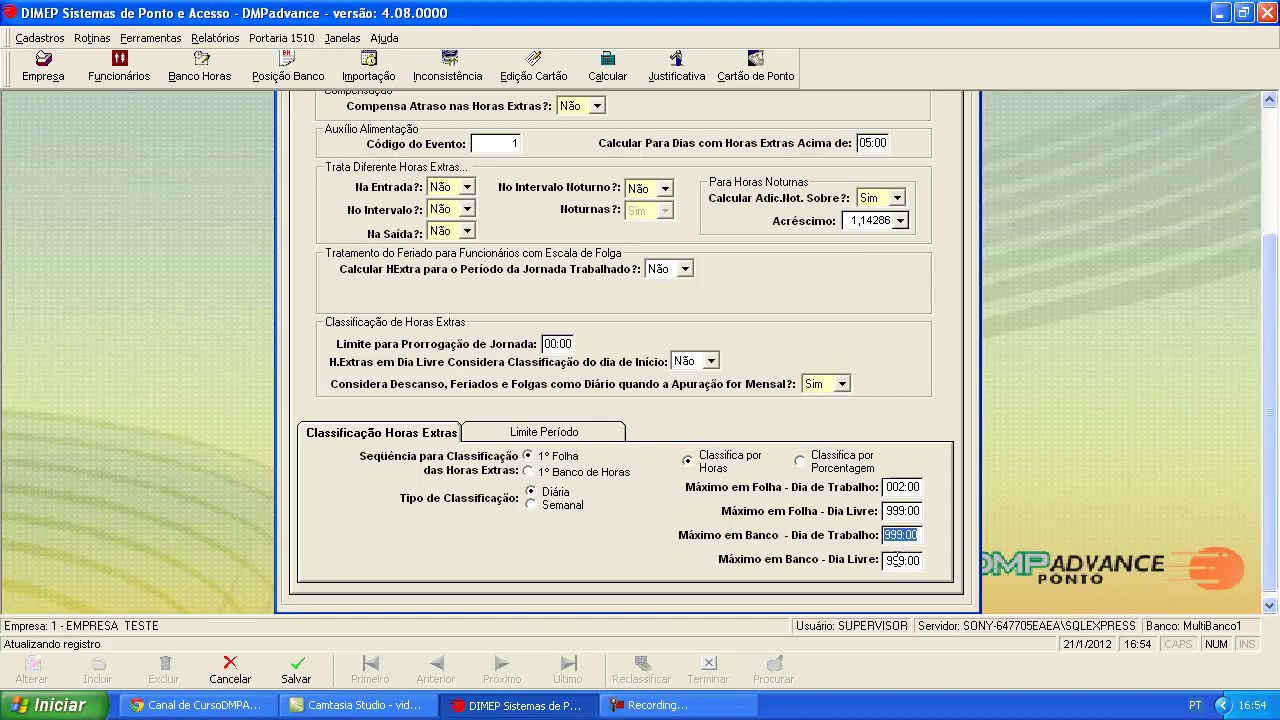
{"action": "left_click", "coordinate": [885, 511]}
{"action": "left_click_drag", "start_coordinate": [885, 511], "coordinate": [927, 516]}
{"action": "type", "text": "002:00"}
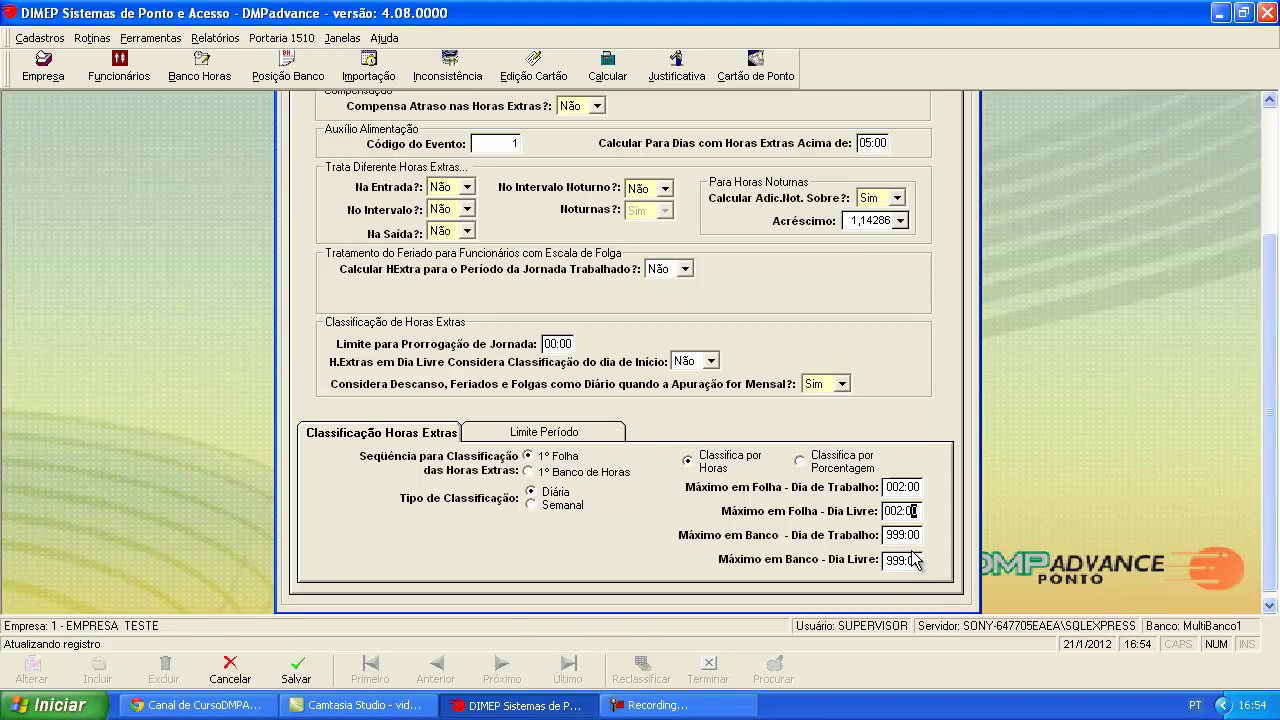
- Set the classification sequence to 1º Banco de Horas, the Folha workday maximum to 999:00, and the Folha free-day and Banco workday maximums to 999:99
{"action": "left_click", "coordinate": [528, 472]}
{"action": "left_click", "coordinate": [884, 537]}
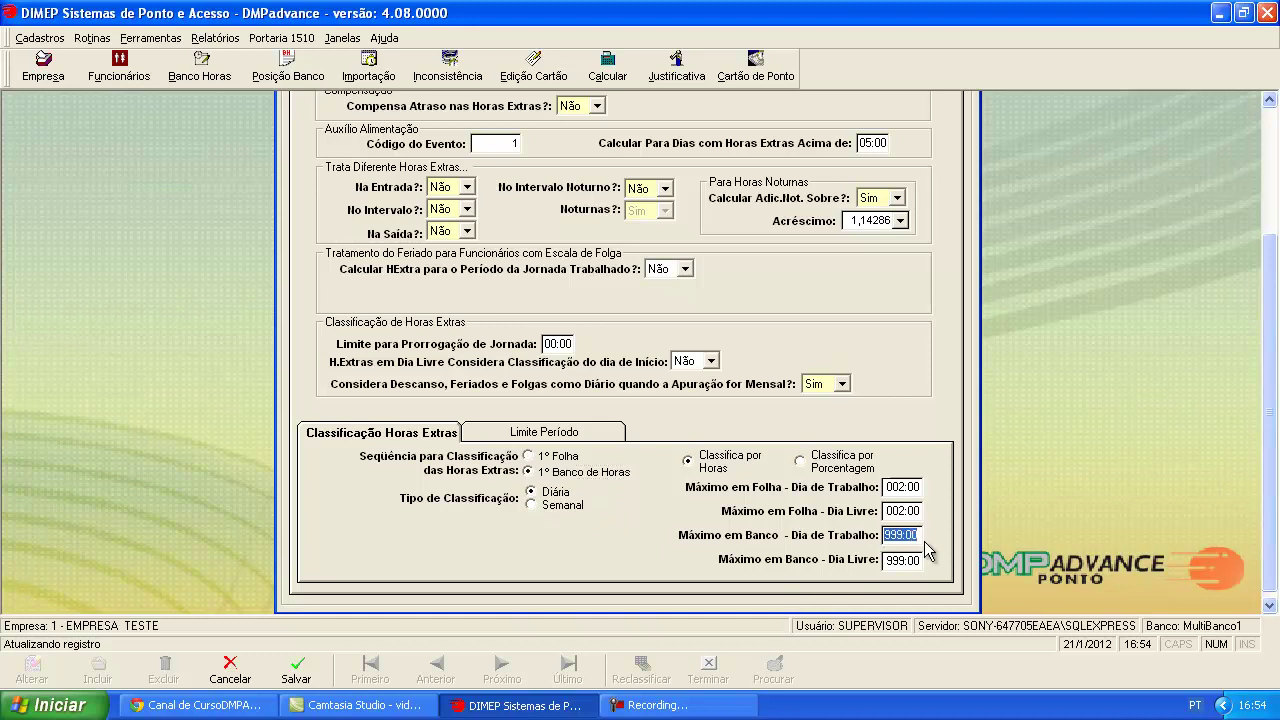
{"action": "key", "text": "BackSpace"}
{"action": "key", "text": "shift+Tab"}
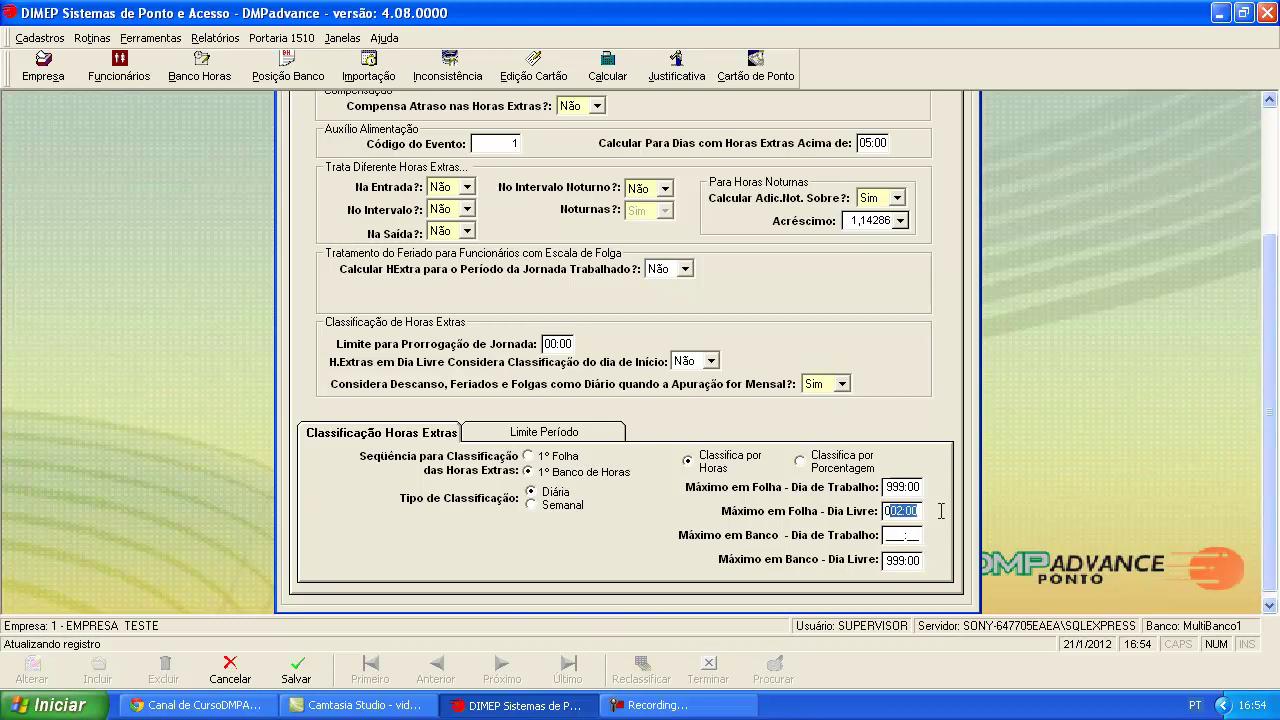
{"action": "key", "text": "BackSpace"}
{"action": "type", "text": "999999999"}
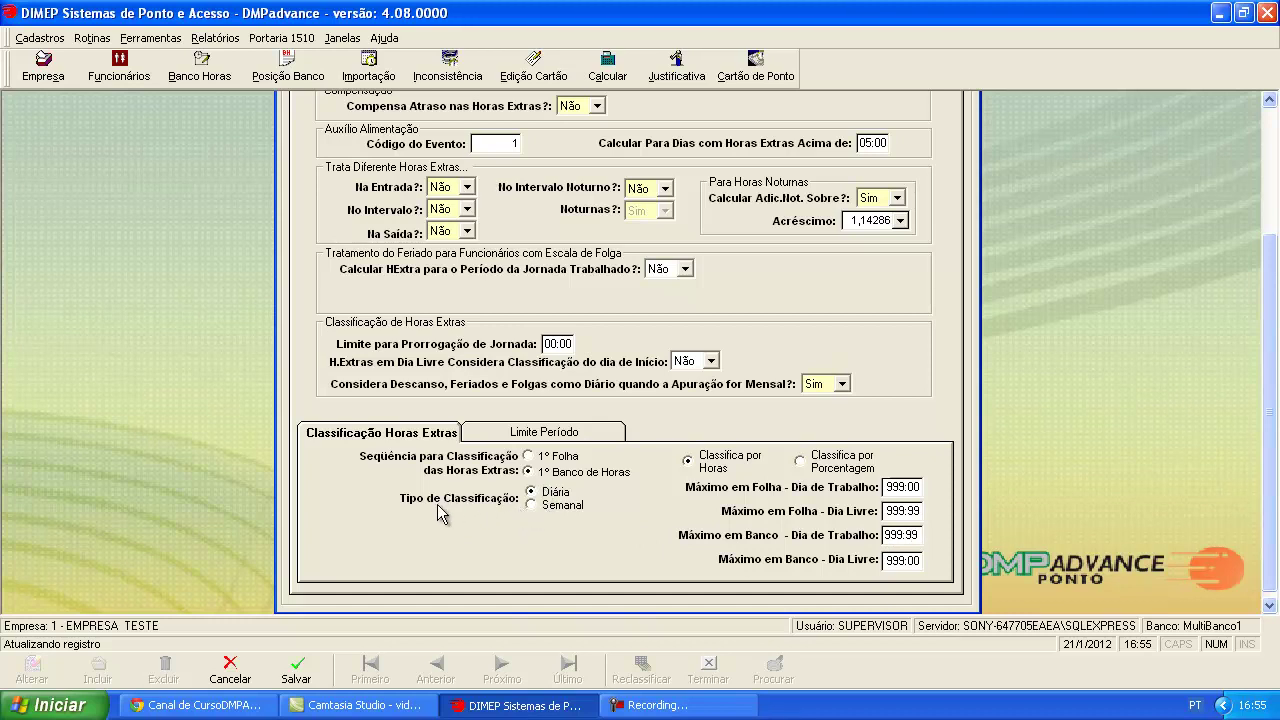
- Set the overtime Tipo de Classificação to Semanal and point out the Máximo em Folha and Máximo em Banco values
{"action": "left_click", "coordinate": [530, 505]}
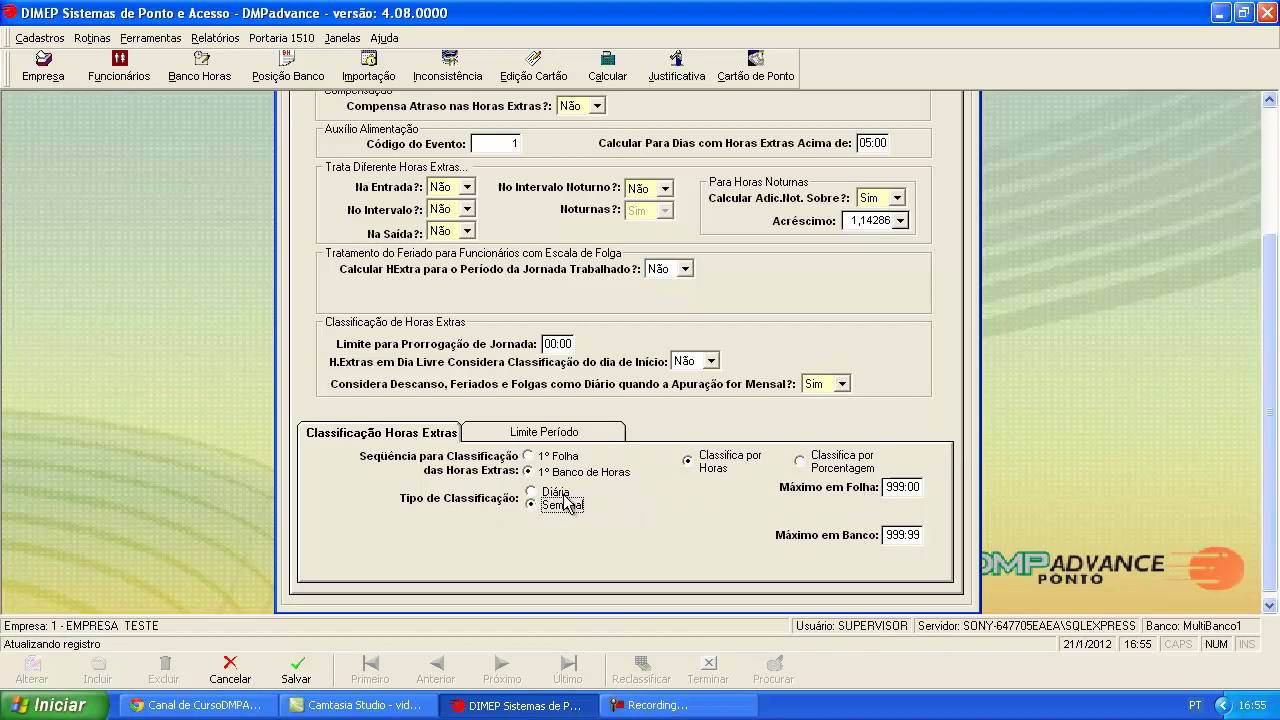
{"action": "left_click", "coordinate": [556, 492]}
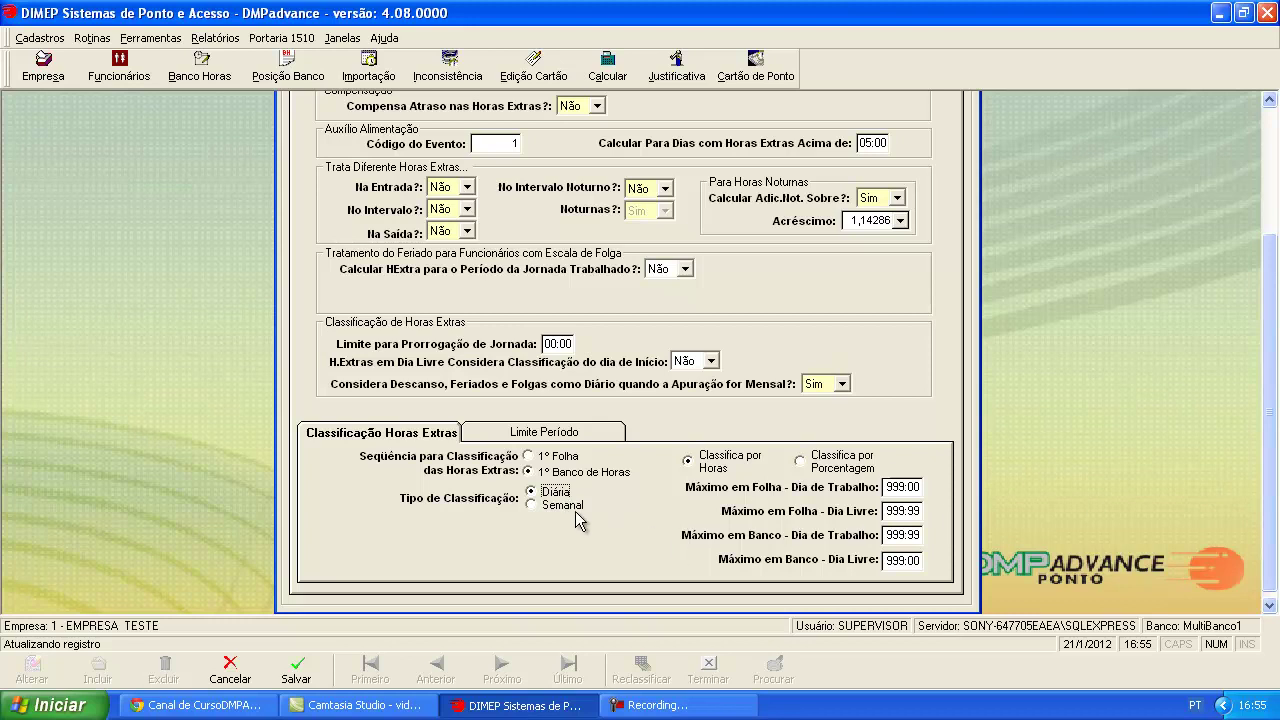
{"action": "left_click", "coordinate": [572, 506]}
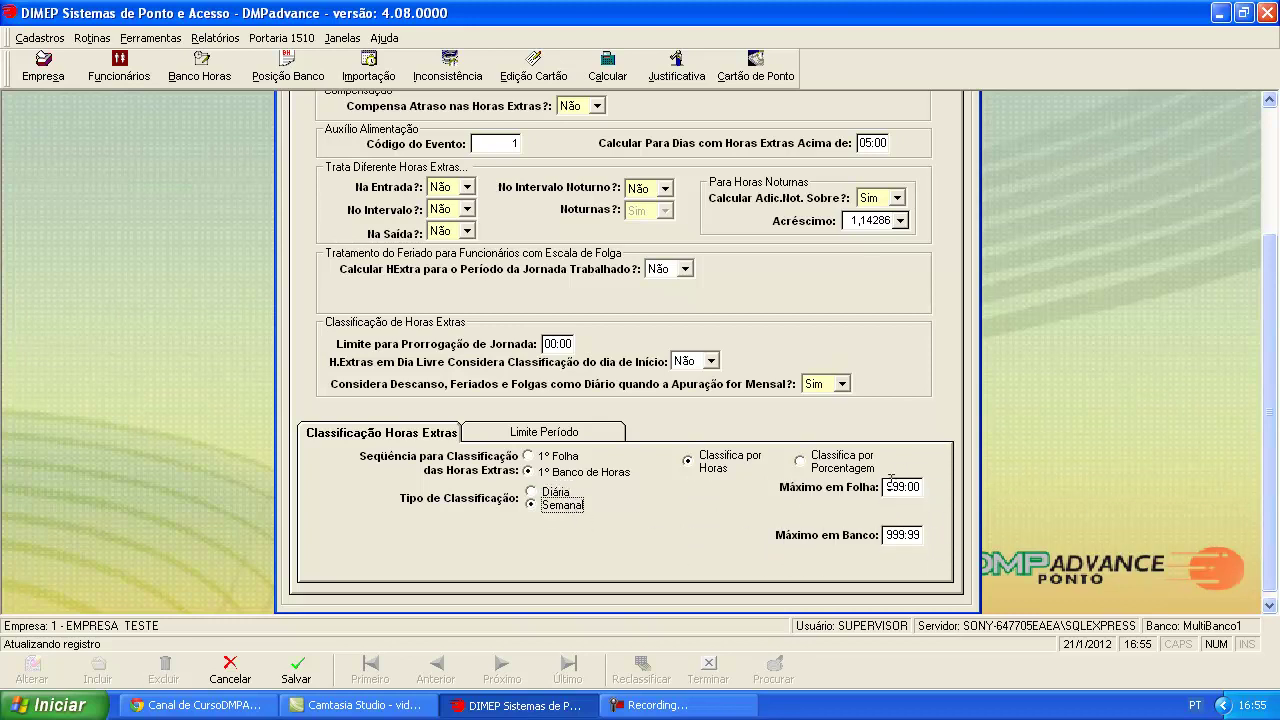
{"action": "left_click_drag", "start_coordinate": [886, 486], "coordinate": [928, 487]}
{"action": "left_click_drag", "start_coordinate": [922, 537], "coordinate": [857, 545]}
- Show the Limite Período overtime limits for Folha and Banco de Horas, then return to the Classificação Horas Extras settings
{"action": "left_click", "coordinate": [561, 436]}
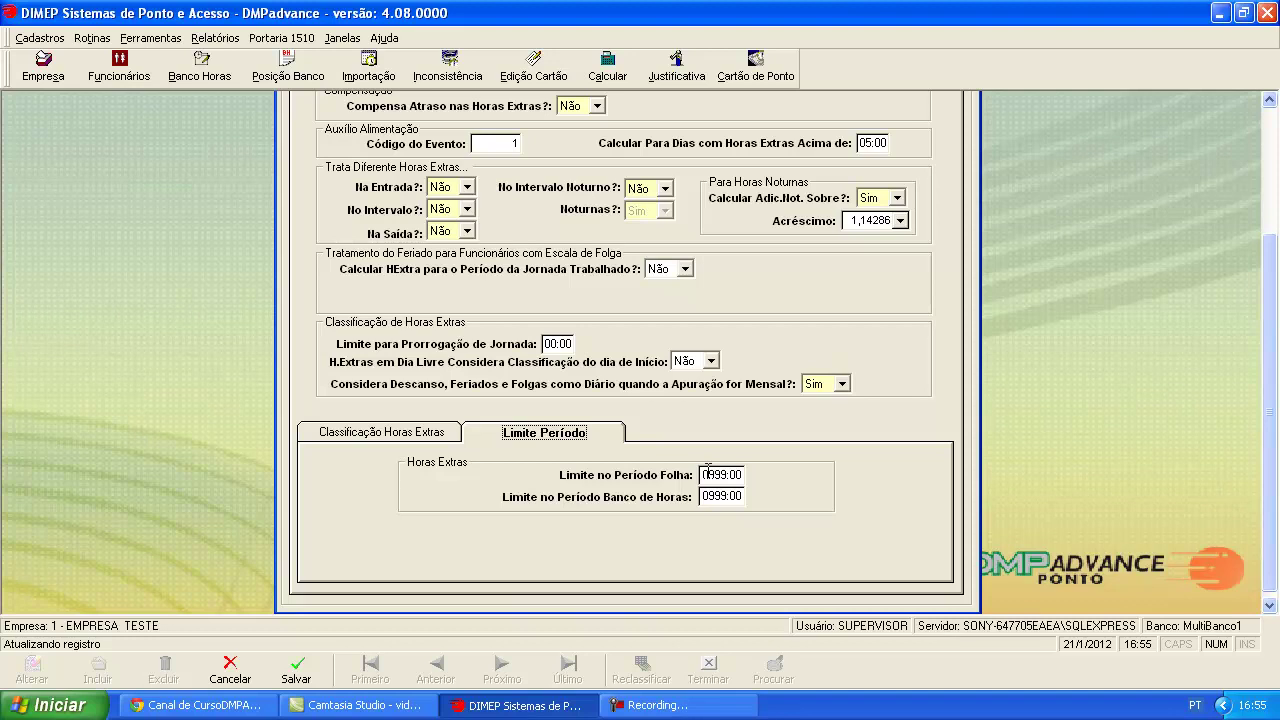
{"action": "left_click", "coordinate": [430, 432]}
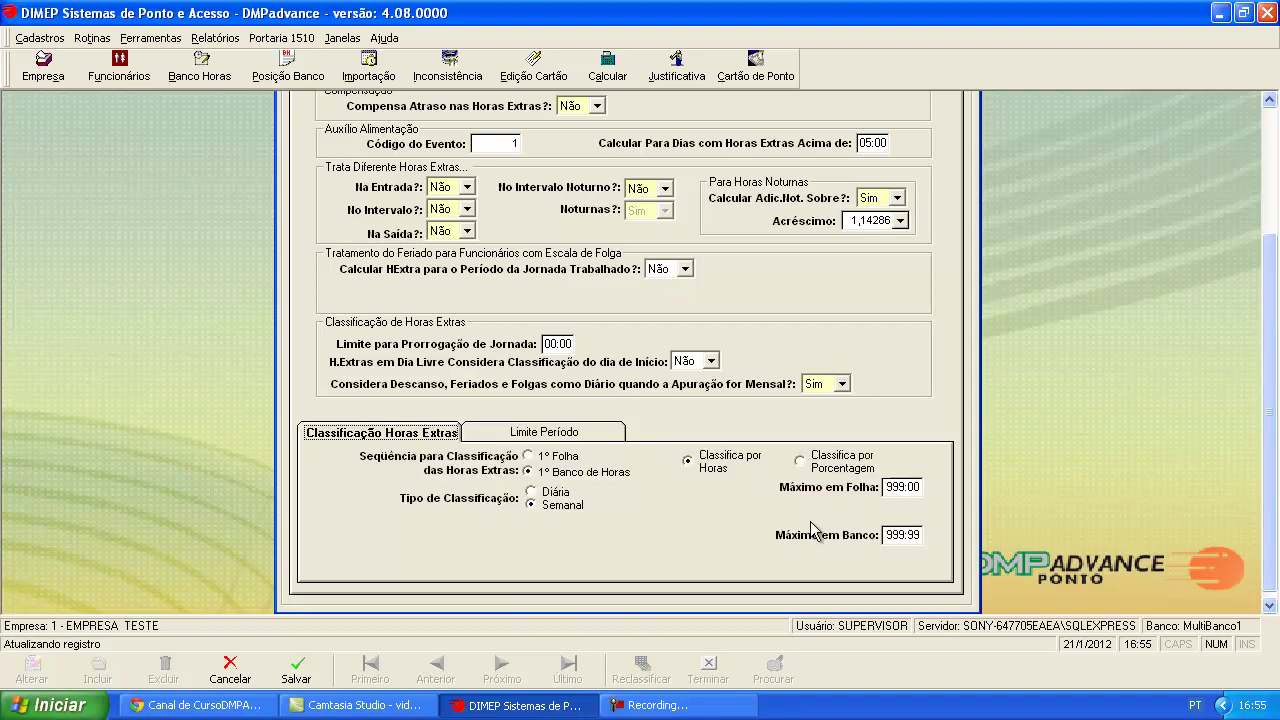
{"action": "left_click_drag", "start_coordinate": [1273, 373], "coordinate": [1275, 288]}
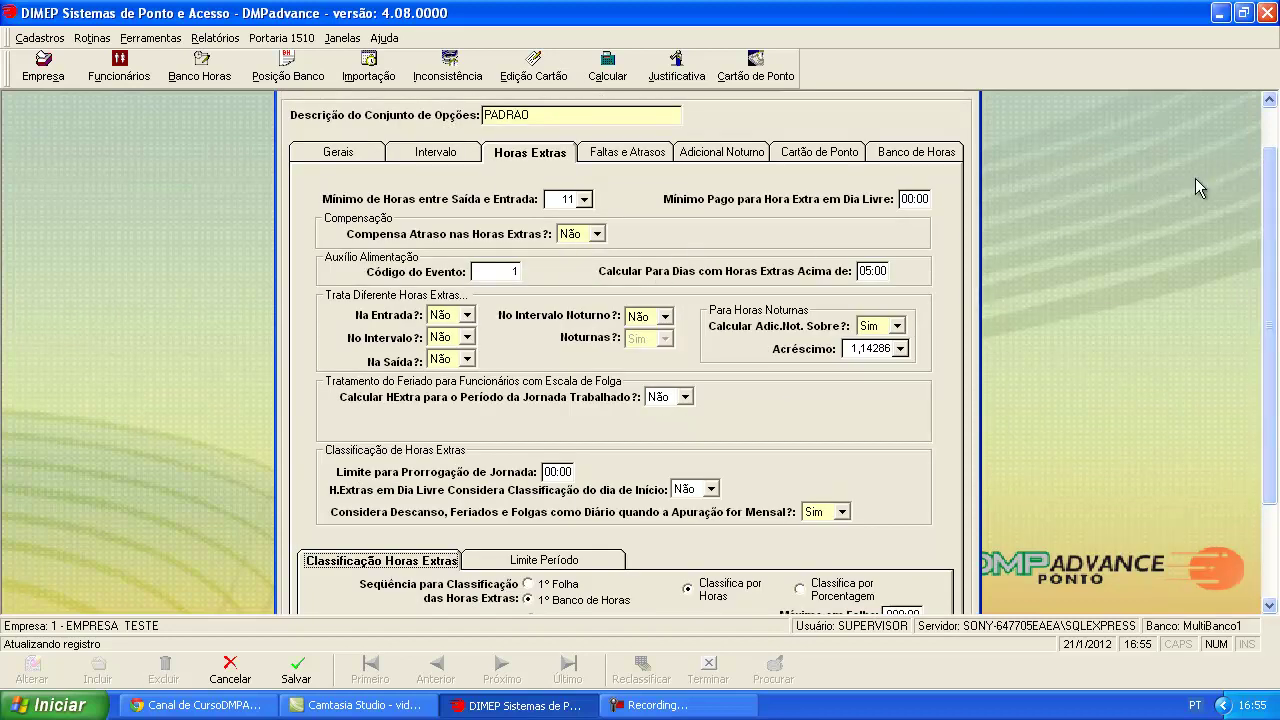
{"action": "left_click_drag", "start_coordinate": [1270, 222], "coordinate": [1266, 152]}
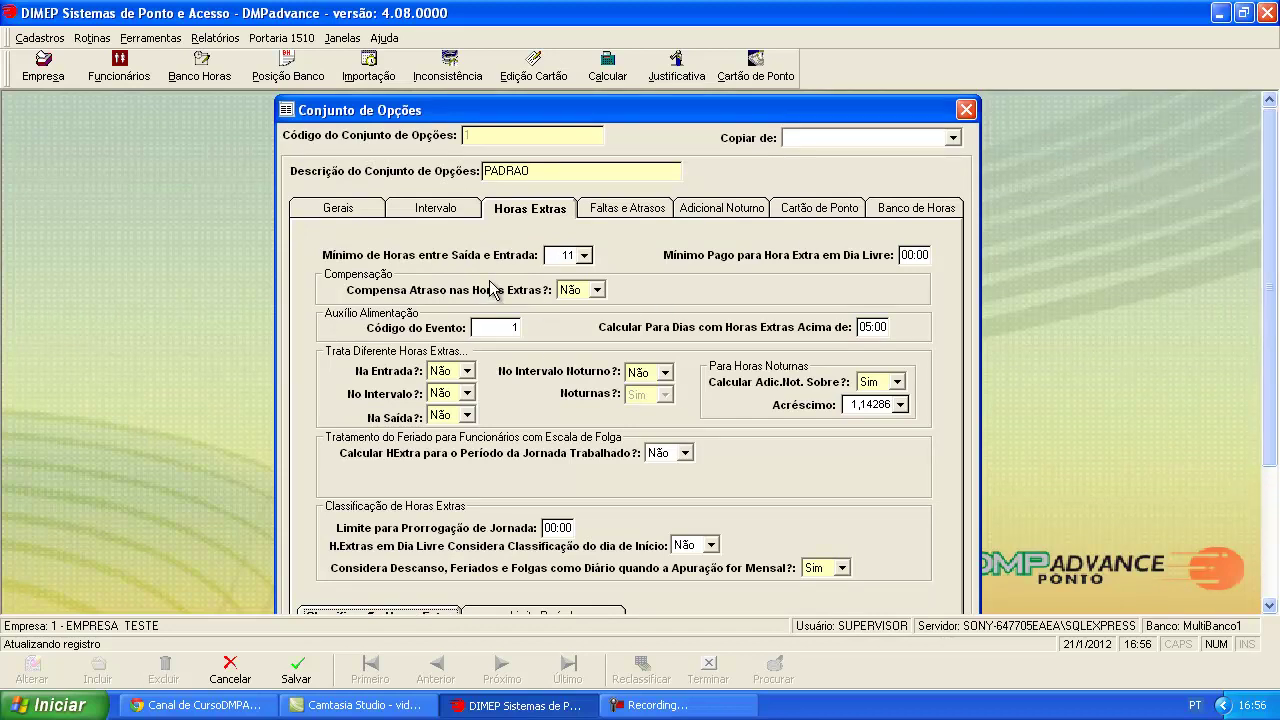